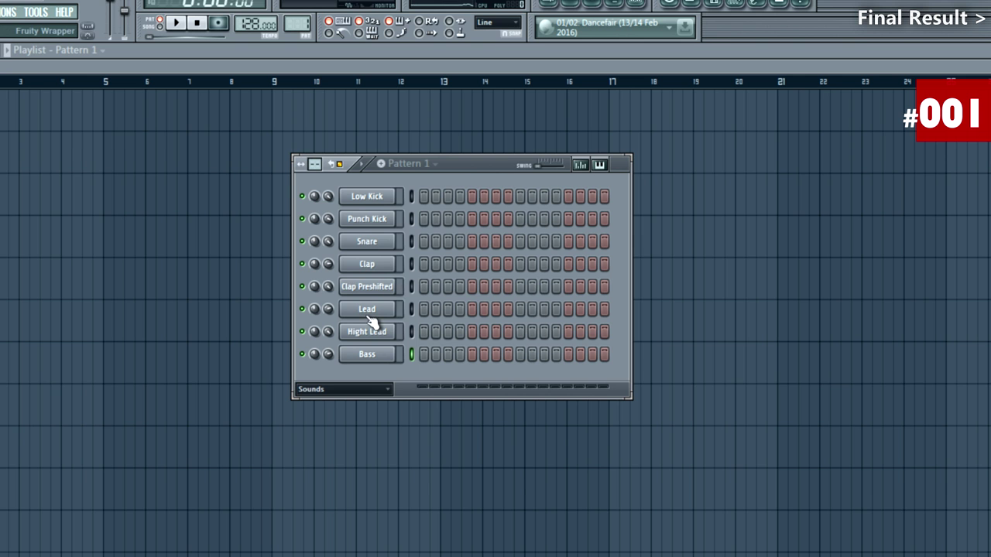
Open the Lead channel's piano roll and enter three C6 notes in the first half of bar 1
{"action": "left_click", "coordinate": [418, 308]}
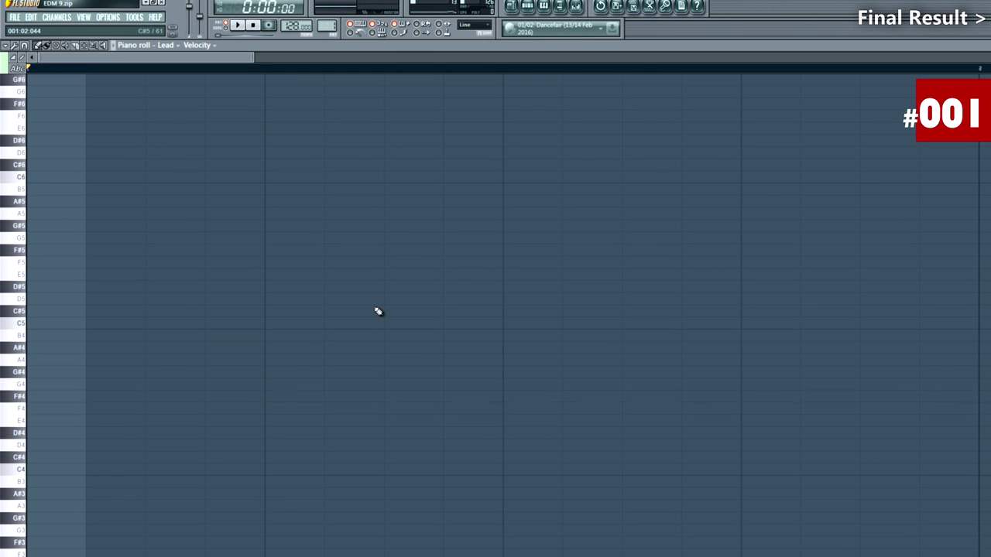
{"action": "scroll", "coordinate": [309, 325], "scroll_direction": "up", "scroll_amount": 3}
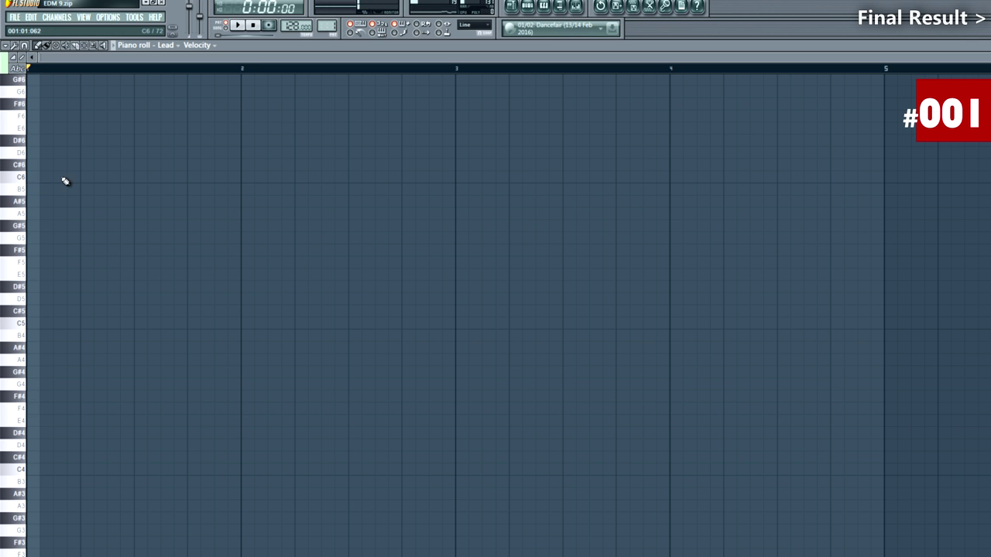
{"action": "scroll", "coordinate": [4, 238], "scroll_direction": "up", "scroll_amount": 2}
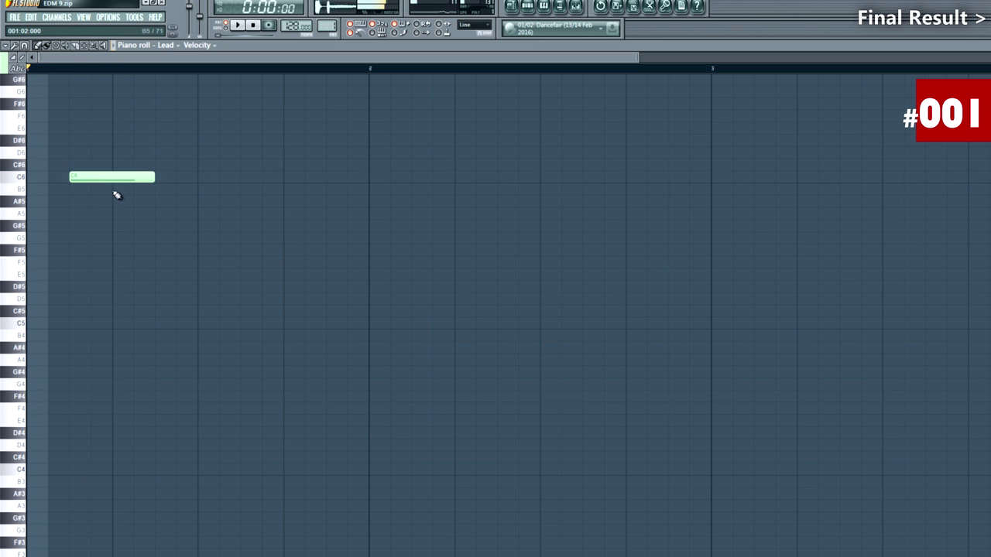
{"action": "key", "text": "space"}
{"action": "left_click", "coordinate": [160, 177]}
{"action": "key", "text": "space"}
{"action": "left_click", "coordinate": [213, 180]}
{"action": "key", "text": "space"}
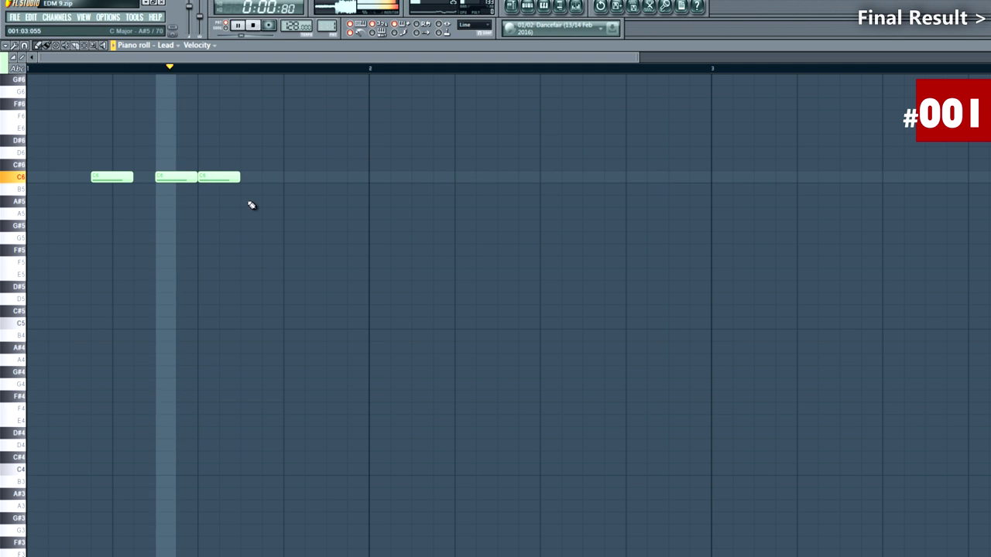
Add two more C6 notes in bar 1, a shorter one and one ending at the bar line
{"action": "key", "text": "space"}
{"action": "left_click", "coordinate": [271, 178]}
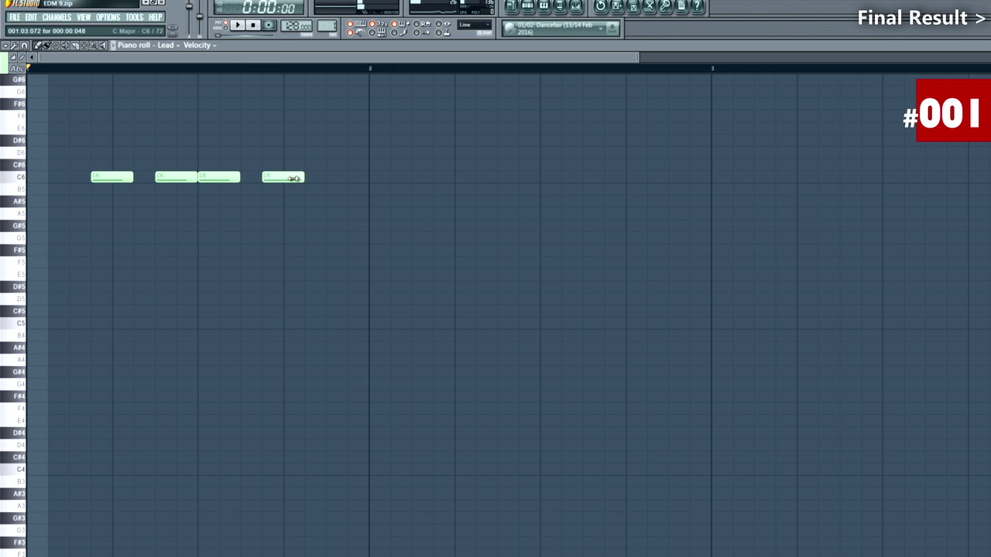
{"action": "key", "text": "space"}
{"action": "left_click_drag", "start_coordinate": [348, 177], "coordinate": [367, 239]}
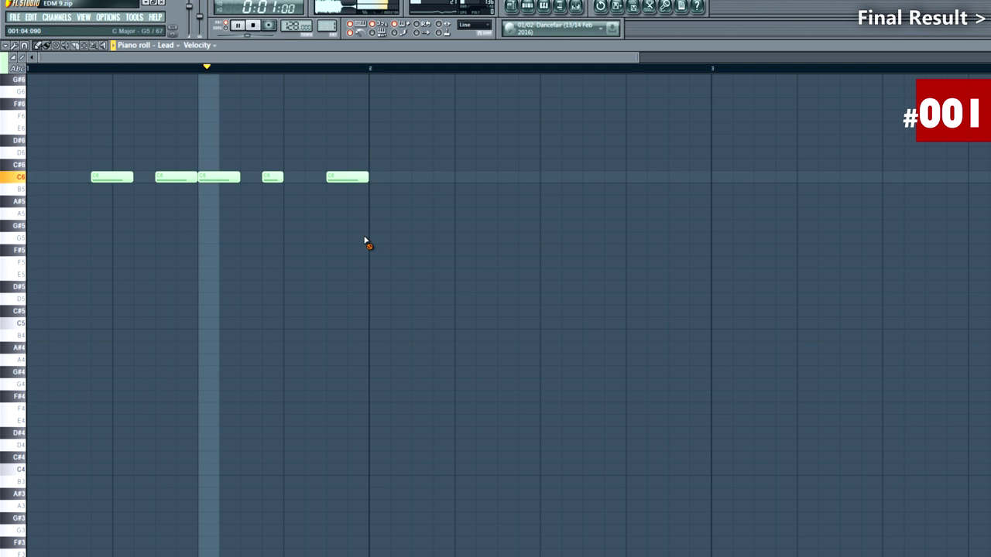
Lower the last two notes of bar 1 to B5
{"action": "left_click_drag", "start_coordinate": [260, 169], "coordinate": [270, 191]}
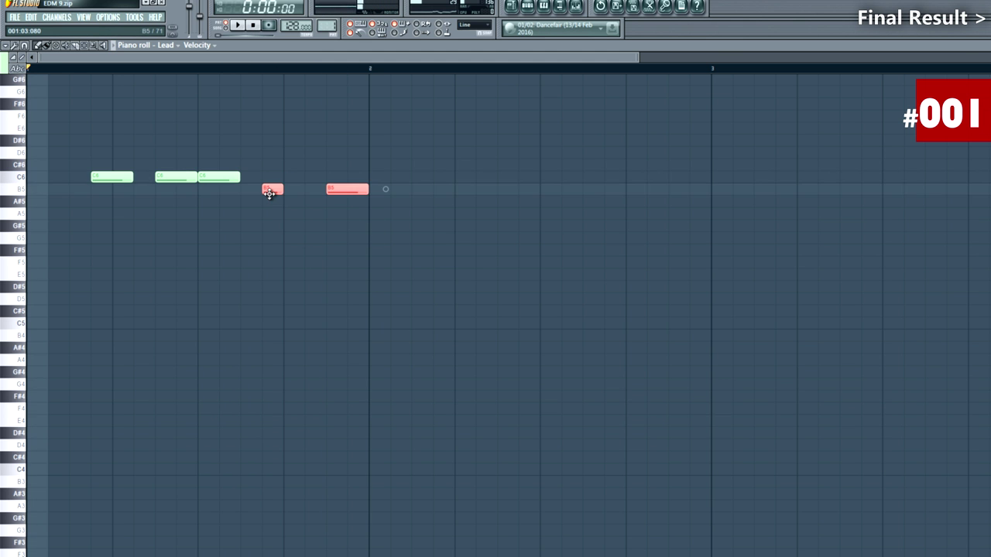
{"action": "left_click", "coordinate": [130, 303]}
{"action": "scroll", "coordinate": [132, 304], "scroll_direction": "down", "scroll_amount": 2}
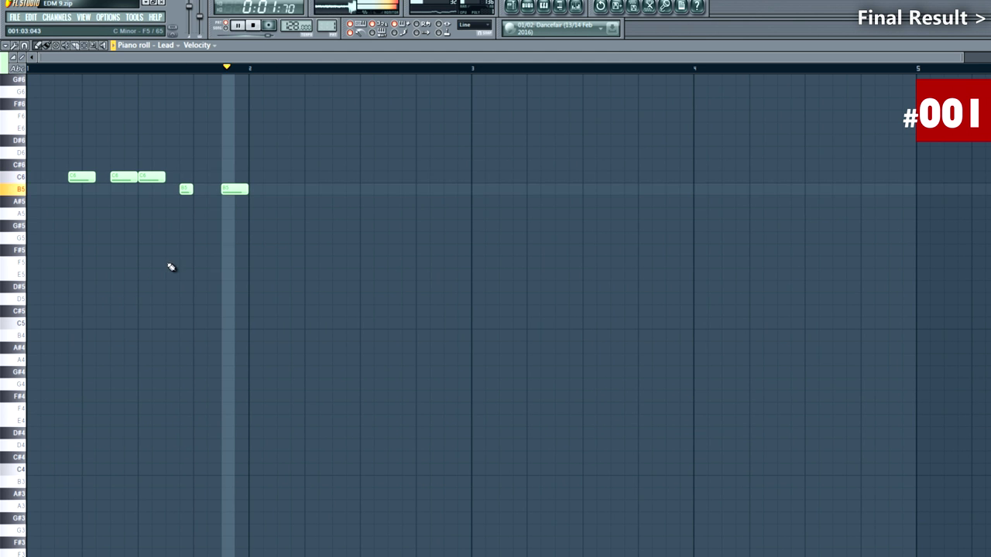
Duplicate all notes of the bar 1 phrase into bar 2 and play the result
{"action": "key", "text": "space"}
{"action": "key", "text": "ctrl+a"}
{"action": "left_click_drag", "start_coordinate": [236, 189], "coordinate": [458, 189]}
{"action": "left_click", "coordinate": [358, 257]}
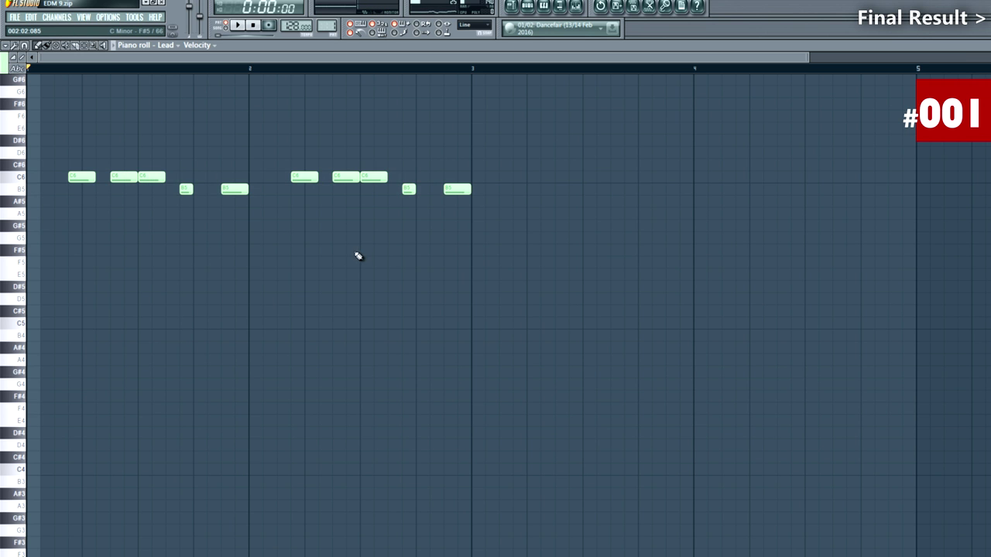
{"action": "key", "text": "space"}
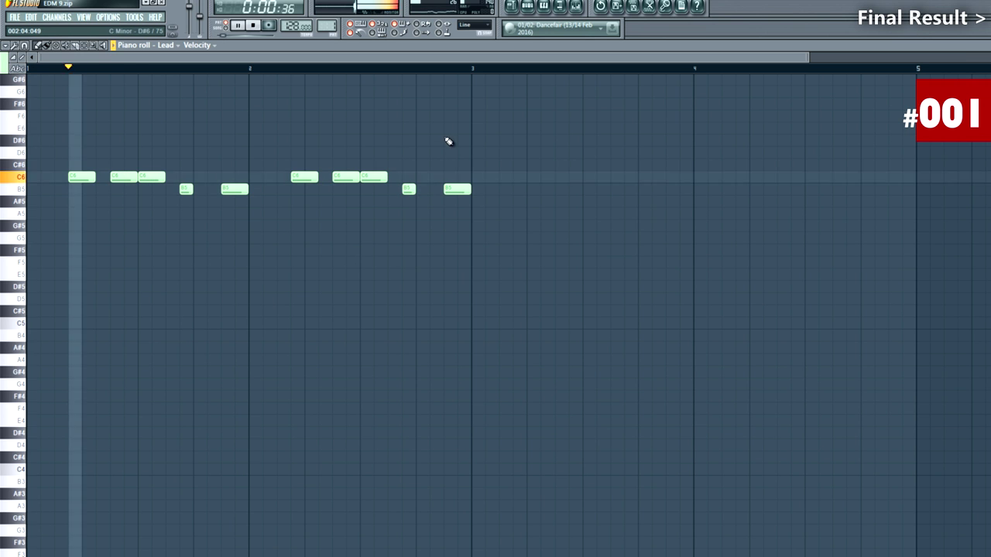
Raise the short B5 note in bar 2 to D6 and play the melody
{"action": "key", "text": "space"}
{"action": "right_click", "coordinate": [408, 189]}
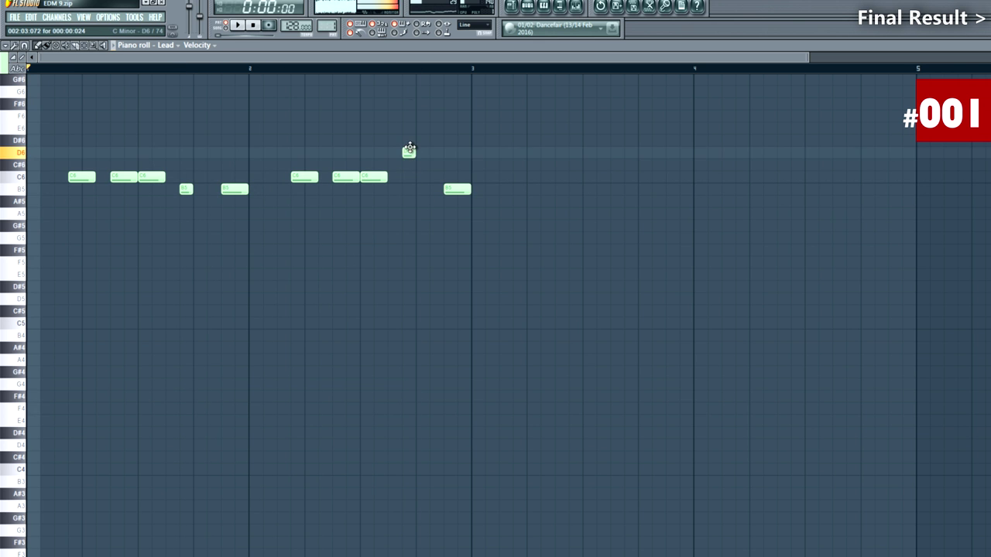
{"action": "key", "text": "space"}
Duplicate the two-bar lead phrase into bars 3 and 4
{"action": "scroll", "coordinate": [223, 280], "scroll_direction": "down", "scroll_amount": 1}
{"action": "scroll", "coordinate": [224, 281], "scroll_direction": "down", "scroll_amount": 1}
{"action": "left_click_drag", "start_coordinate": [388, 124], "coordinate": [78, 222]}
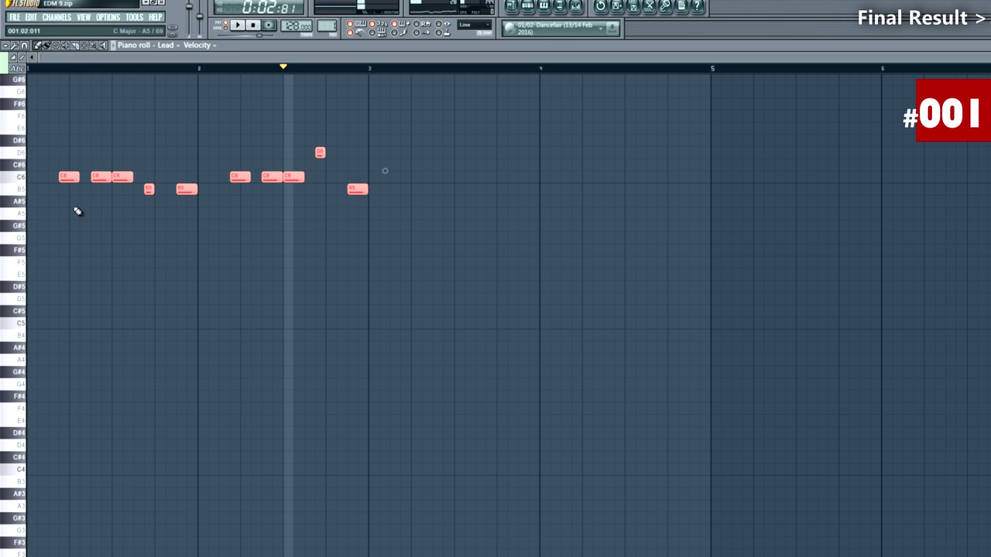
{"action": "left_click_drag", "start_coordinate": [68, 176], "coordinate": [411, 177]}
{"action": "left_click", "coordinate": [413, 234]}
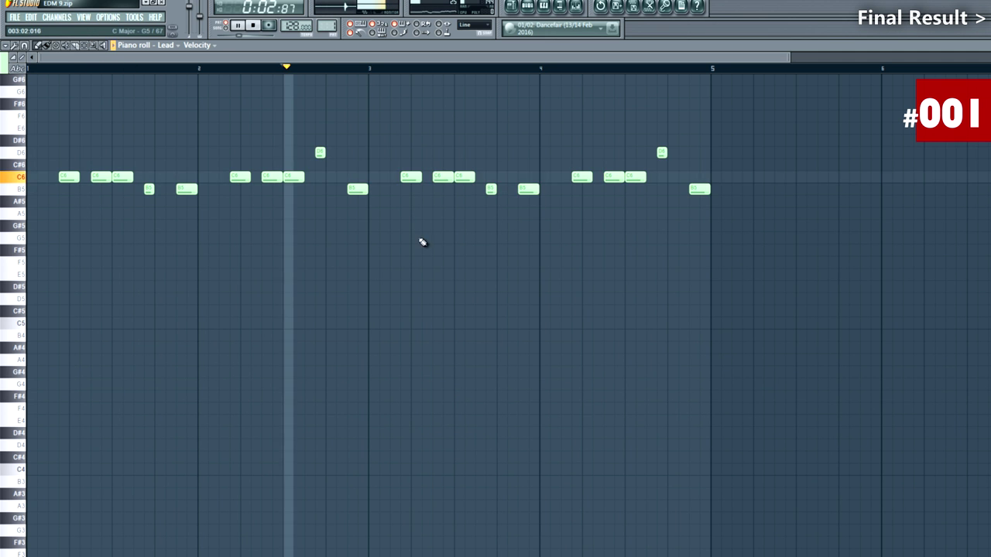
{"action": "scroll", "coordinate": [376, 272], "scroll_direction": "up", "scroll_amount": 1}
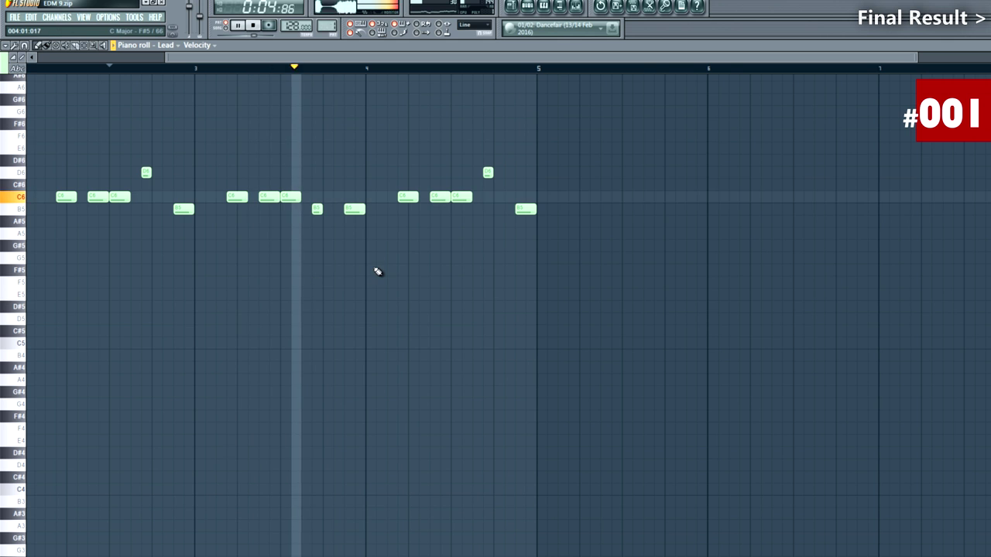
Raise the three C6 notes in bar 4 to D6 and play from the end of bar 3
{"action": "key", "text": "space"}
{"action": "left_click_drag", "start_coordinate": [470, 214], "coordinate": [403, 171]}
{"action": "left_click", "coordinate": [347, 71]}
{"action": "key", "text": "space"}
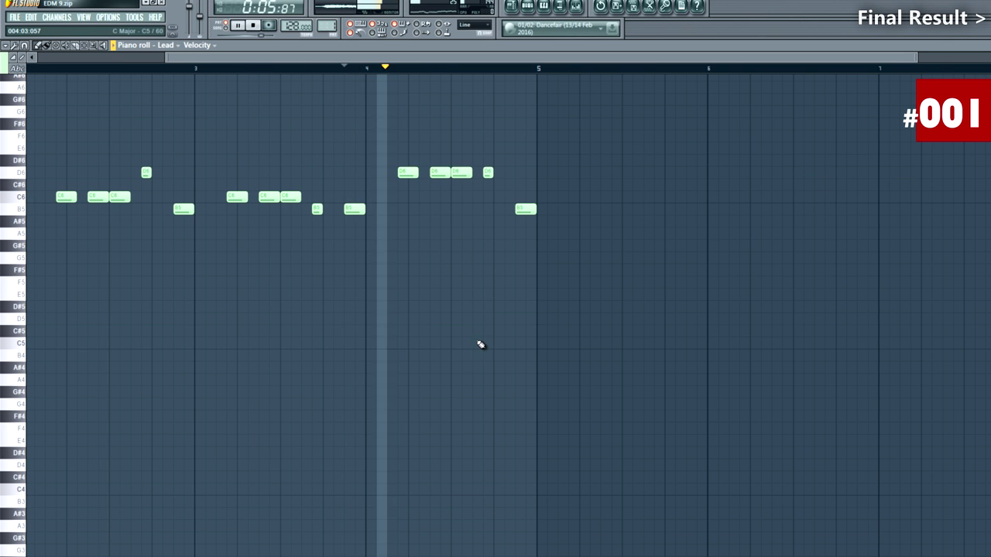
Raise the short note in bar 4 to E6 and the final note to F6, and play the melody
{"action": "key", "text": "space"}
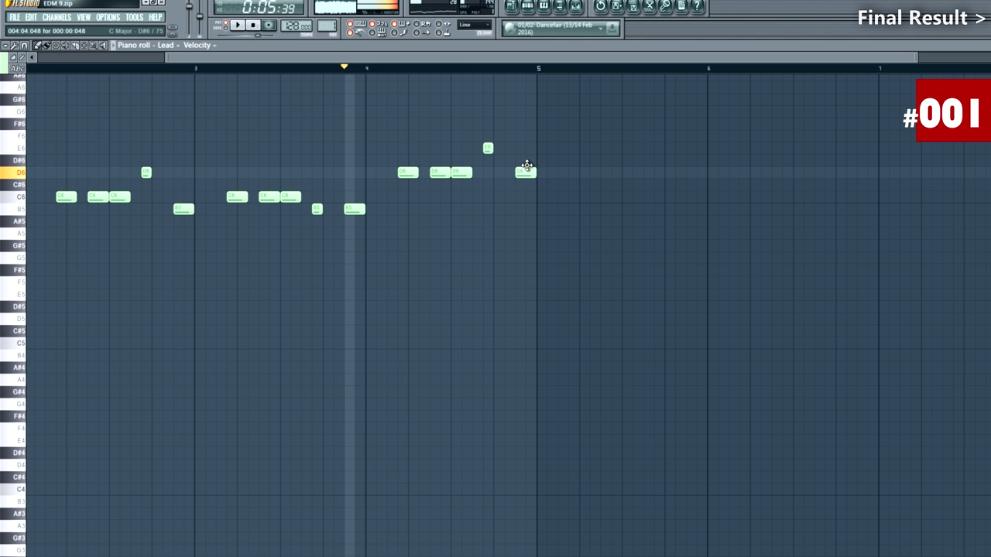
{"action": "key", "text": "space"}
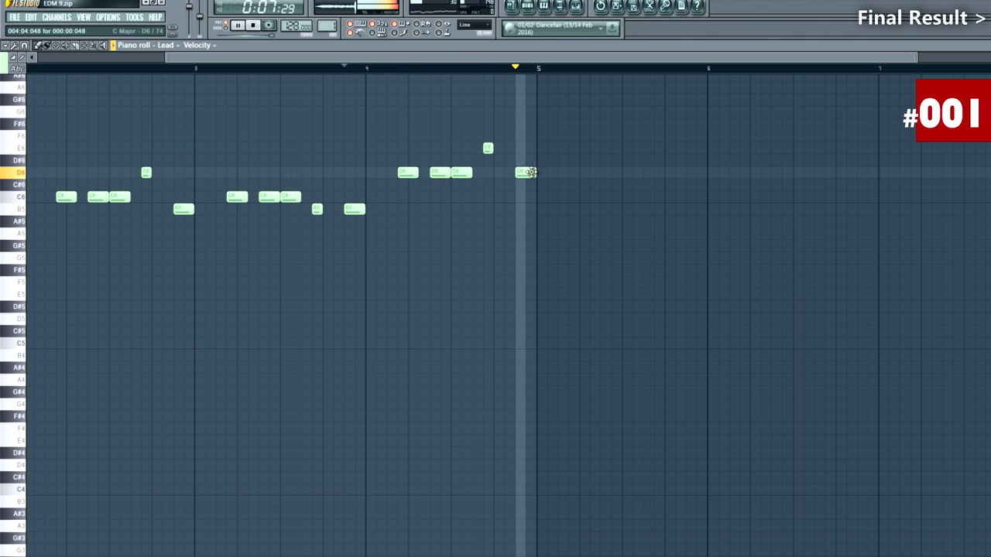
{"action": "key", "text": "space"}
{"action": "left_click_drag", "start_coordinate": [529, 172], "coordinate": [525, 154]}
{"action": "key", "text": "space"}
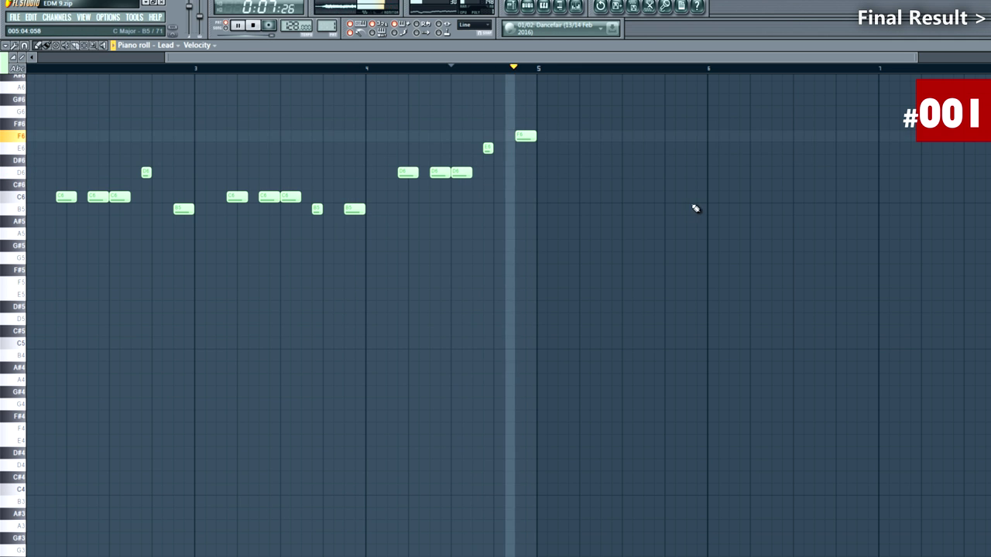
{"action": "scroll", "coordinate": [653, 212], "scroll_direction": "down", "scroll_amount": 1}
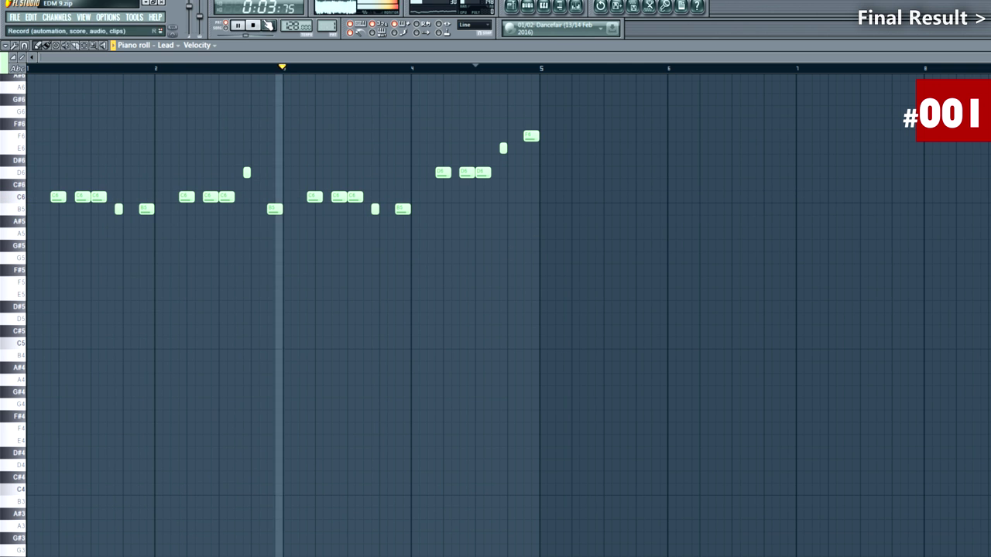
{"action": "key", "text": "space"}
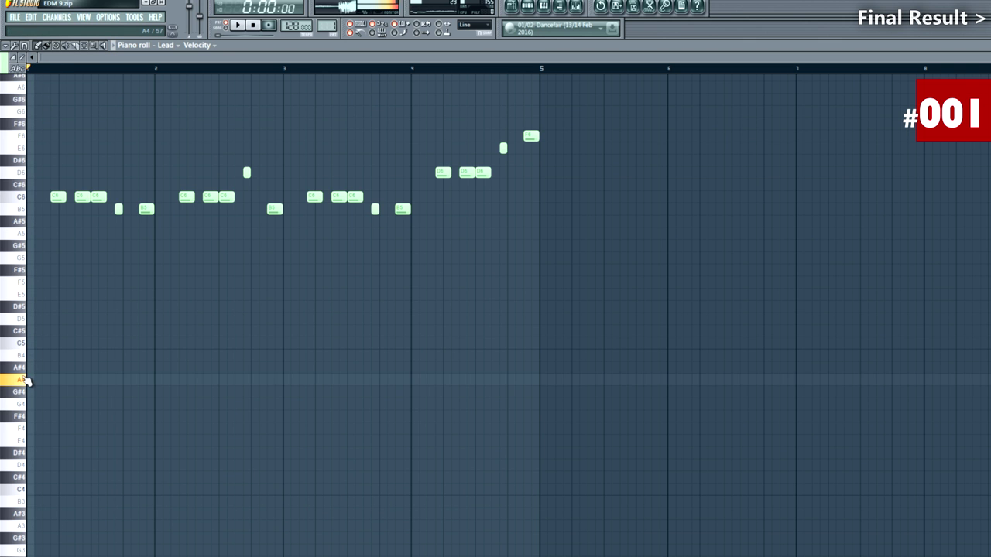
Add an A4 note at the start of each of the four bars, and play them against the melody
{"action": "key", "text": "space"}
{"action": "key", "text": "space"}
{"action": "left_click", "coordinate": [158, 383]}
{"action": "key", "text": "space"}
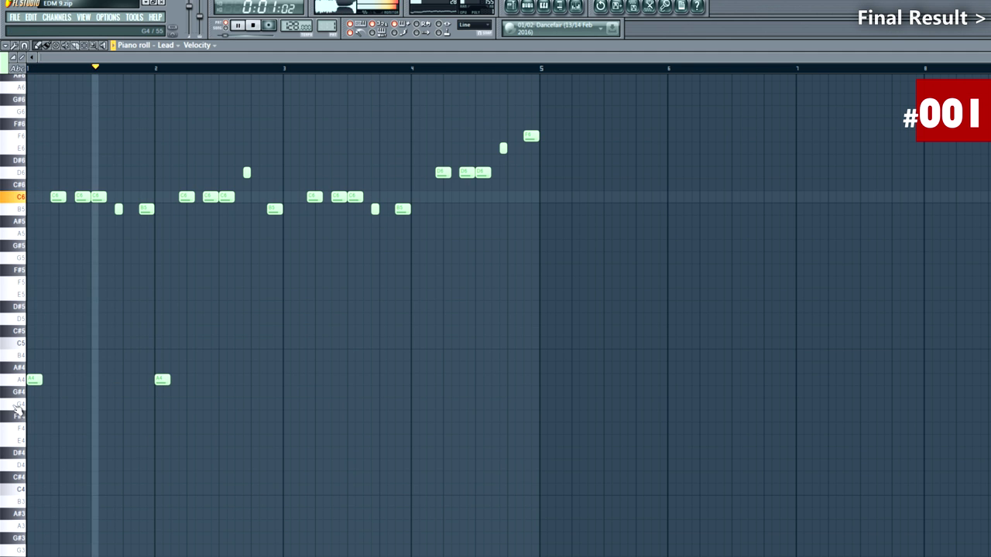
{"action": "scroll", "coordinate": [31, 409], "scroll_direction": "up", "scroll_amount": 2}
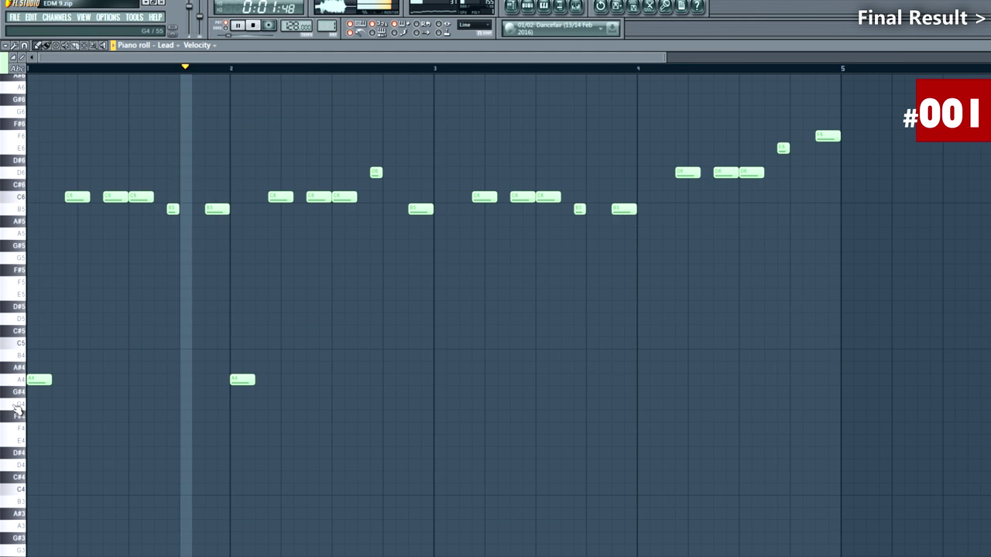
{"action": "left_click", "coordinate": [442, 379]}
{"action": "key", "text": "space"}
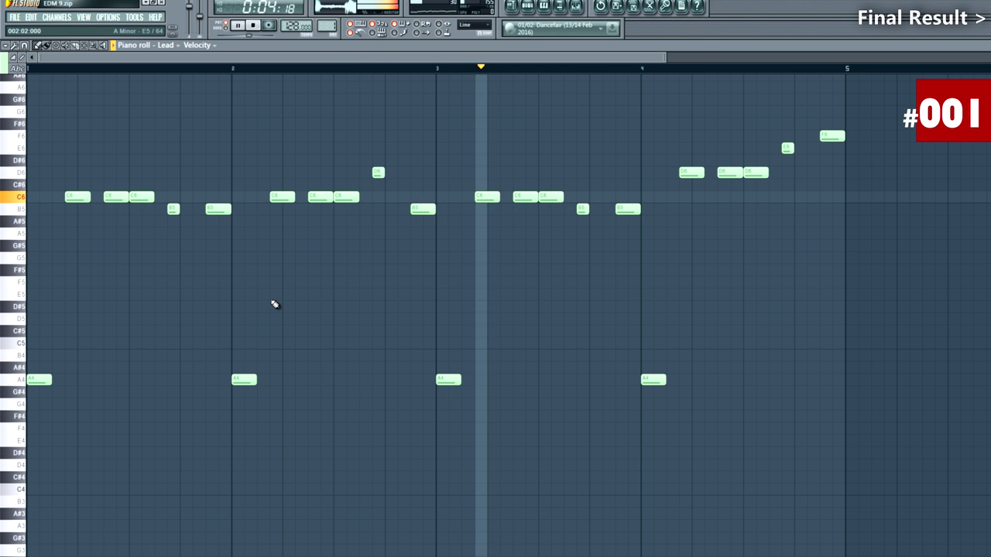
{"action": "key", "text": "space"}
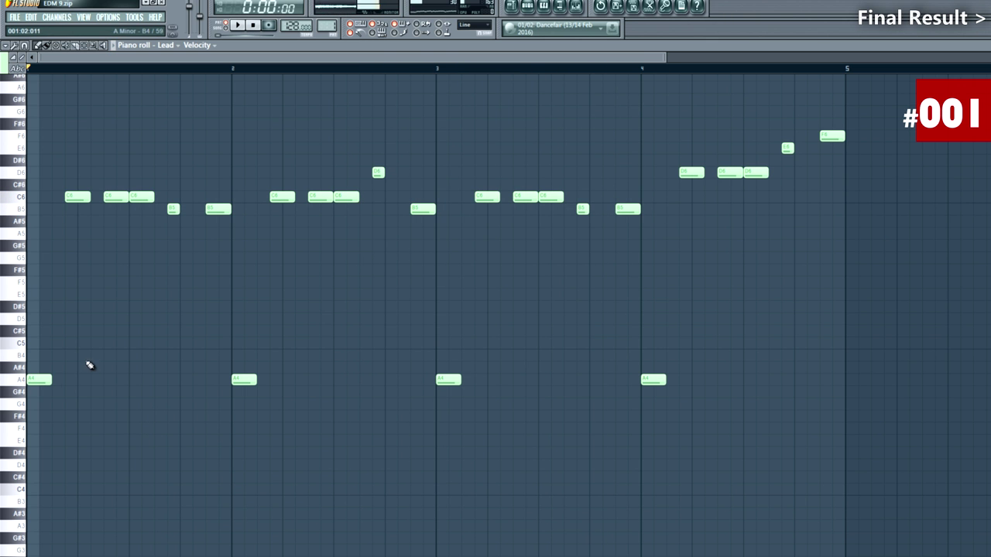
Add two very short B5 notes just before the first C6 note in bar 1
{"action": "scroll", "coordinate": [57, 379], "scroll_direction": "up", "scroll_amount": 3}
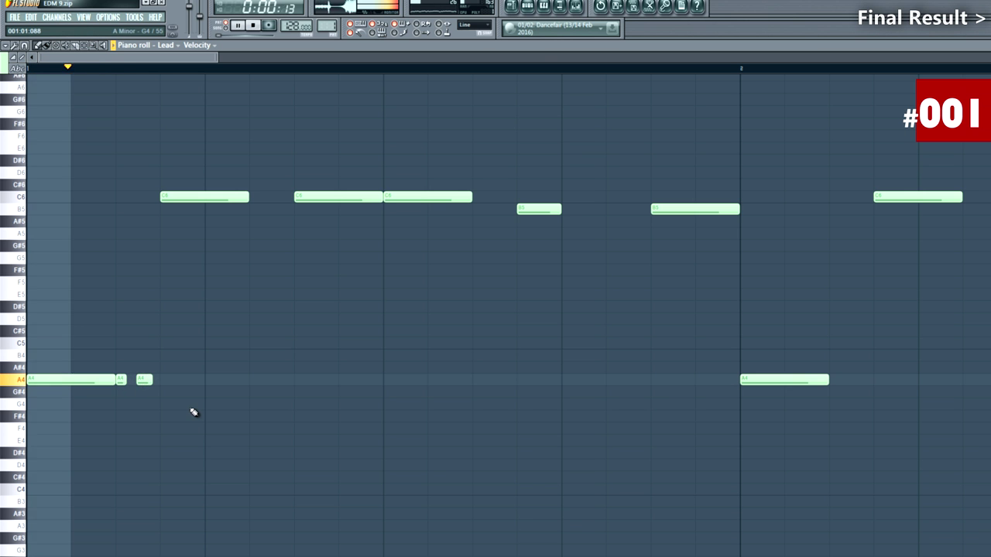
{"action": "scroll", "coordinate": [113, 450], "scroll_direction": "down", "scroll_amount": 3}
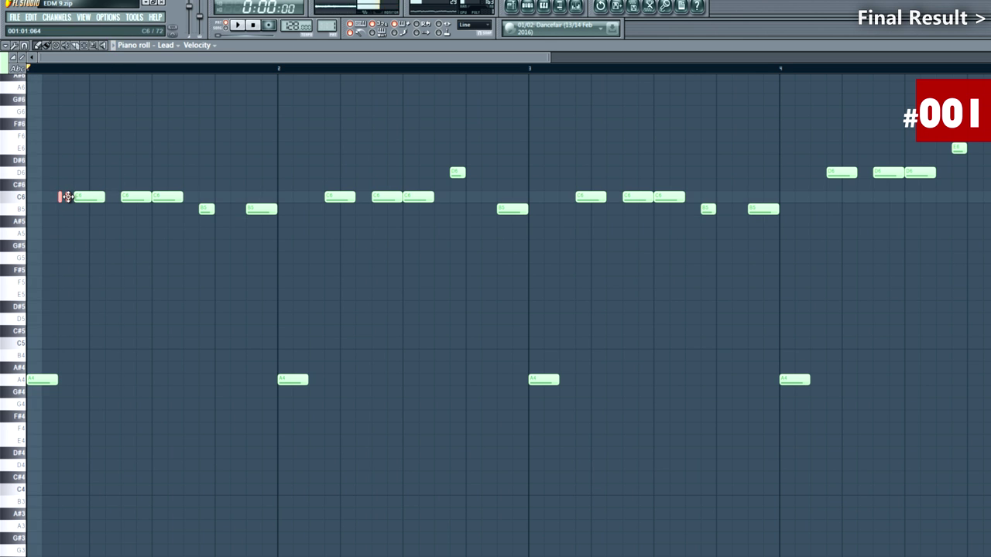
{"action": "key", "text": "space"}
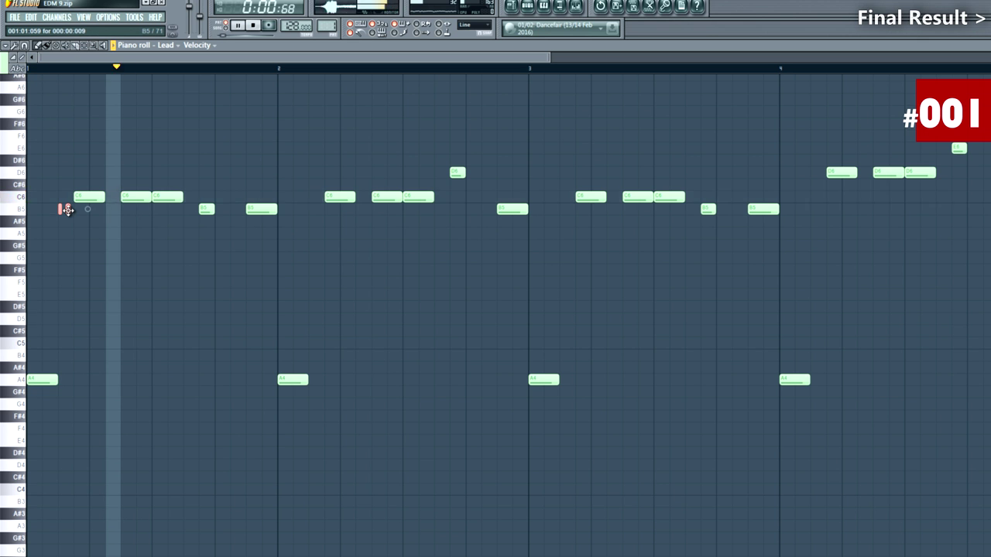
Copy the pair of very short B5 notes to the same position in bars 2, 3 and 4
{"action": "key", "text": "space"}
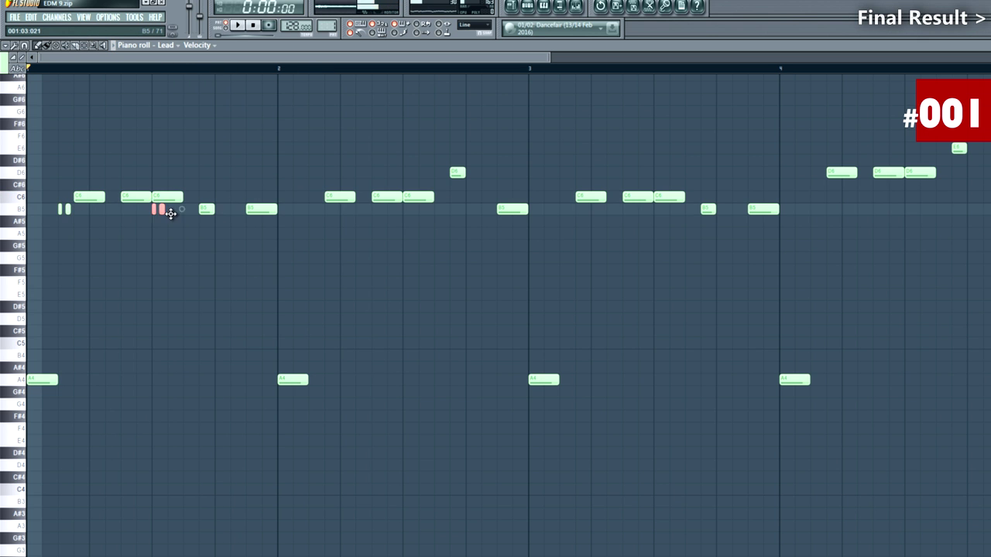
{"action": "key", "text": "space"}
{"action": "left_click_drag", "start_coordinate": [314, 209], "coordinate": [565, 216]}
{"action": "scroll", "coordinate": [500, 222], "scroll_direction": "down", "scroll_amount": 1}
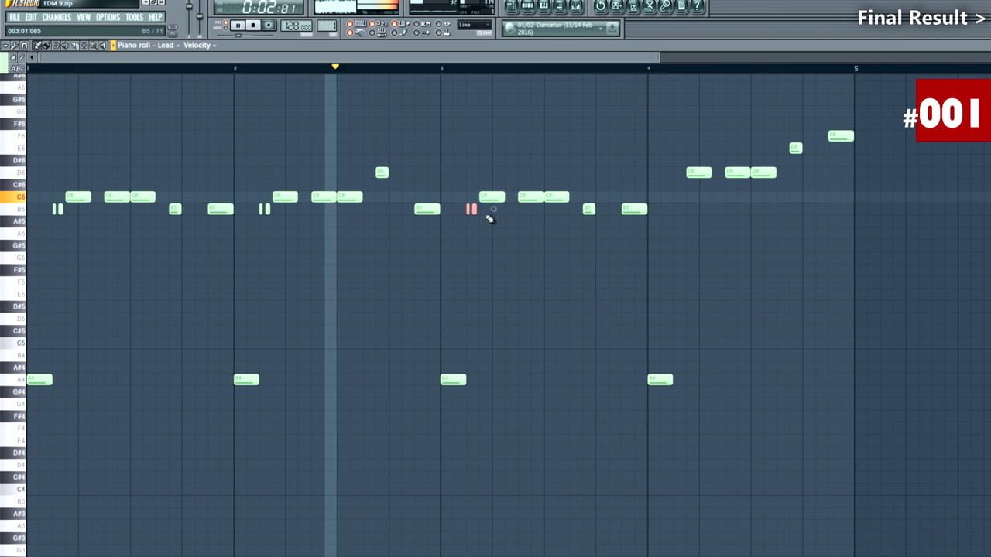
{"action": "left_click_drag", "start_coordinate": [471, 209], "coordinate": [681, 212]}
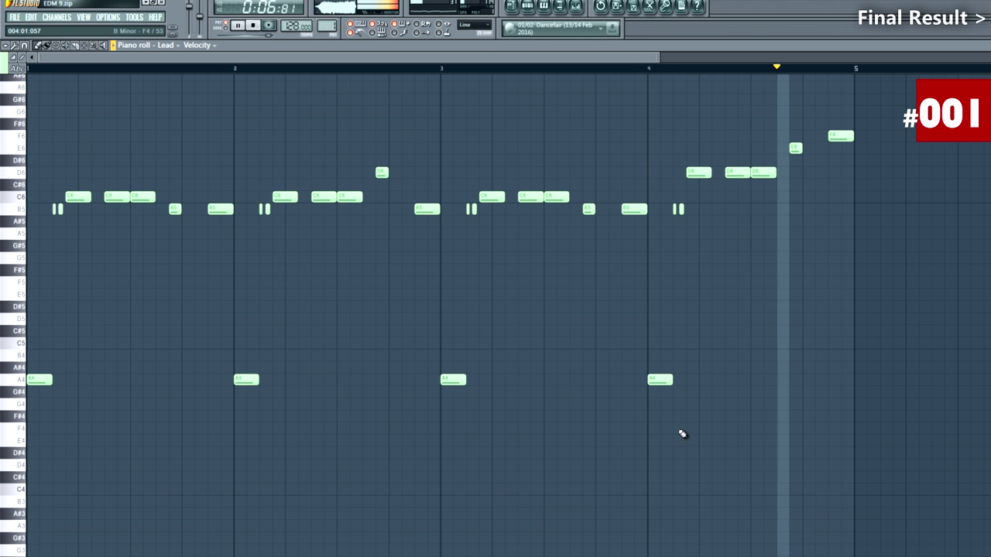
{"action": "key", "text": "space"}
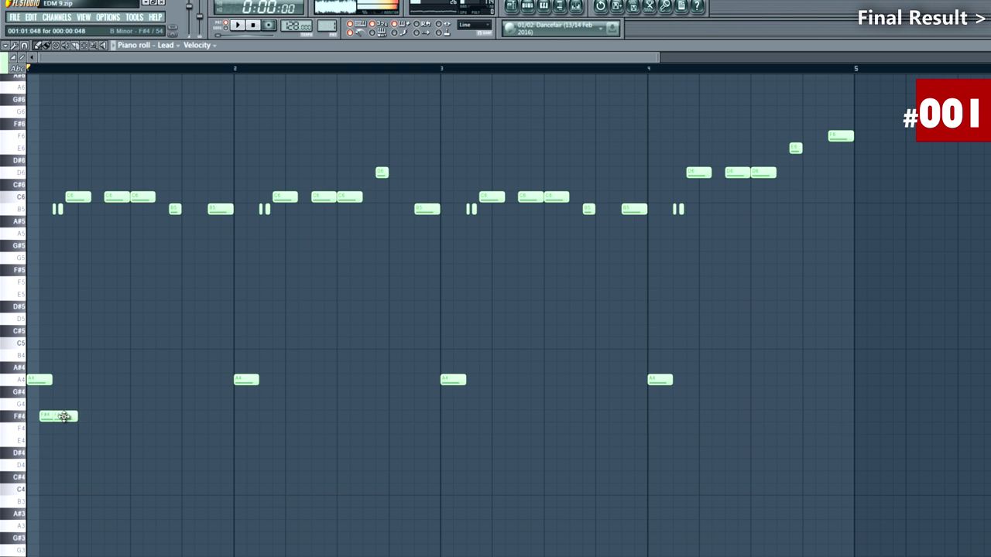
Place short F4 notes beneath the A4 notes of all four bars, and delete the one in bar 2
{"action": "key", "text": "space"}
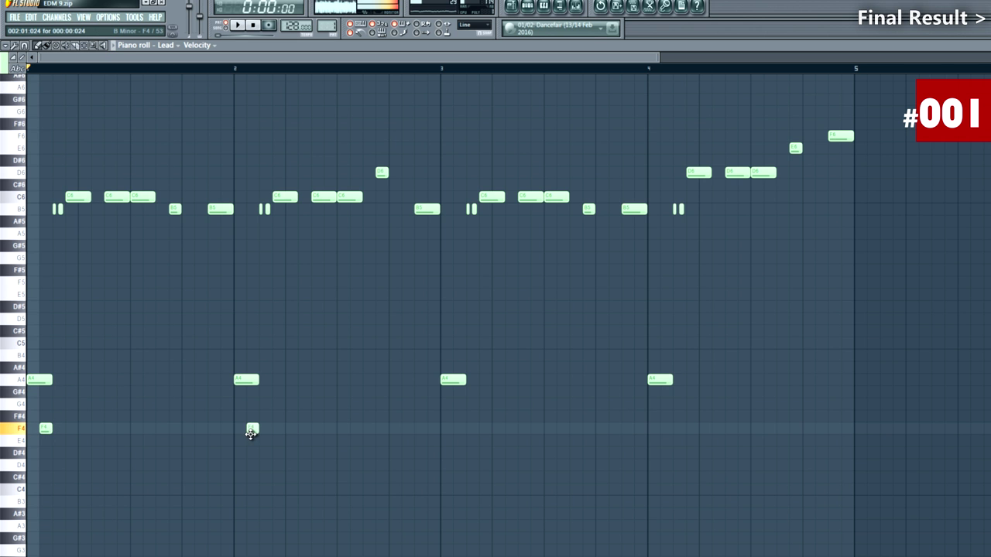
{"action": "left_click", "coordinate": [458, 428]}
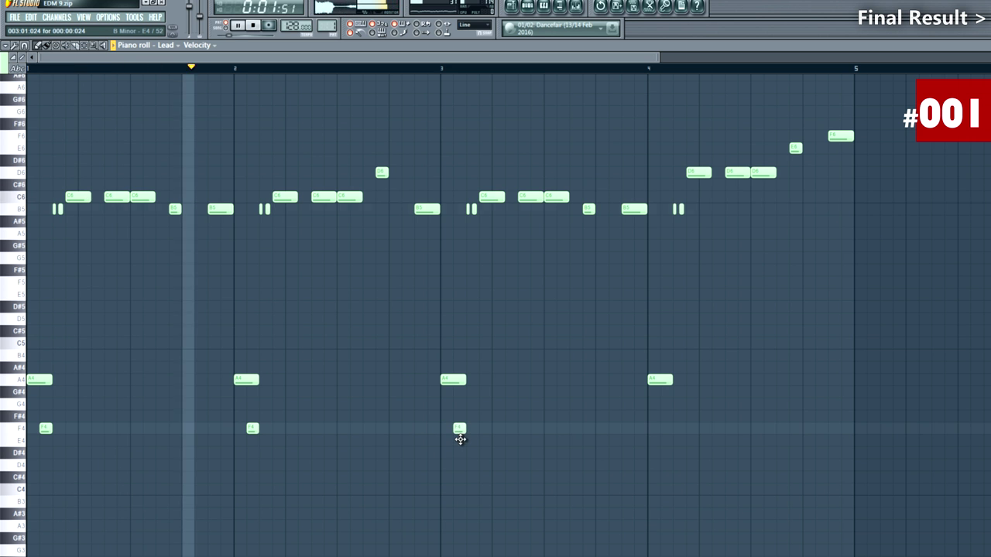
{"action": "left_click", "coordinate": [664, 431]}
{"action": "right_click", "coordinate": [250, 431]}
Lower the A4 note at the start of bar 4 to G4
{"action": "scroll", "coordinate": [599, 391], "scroll_direction": "down", "scroll_amount": 1}
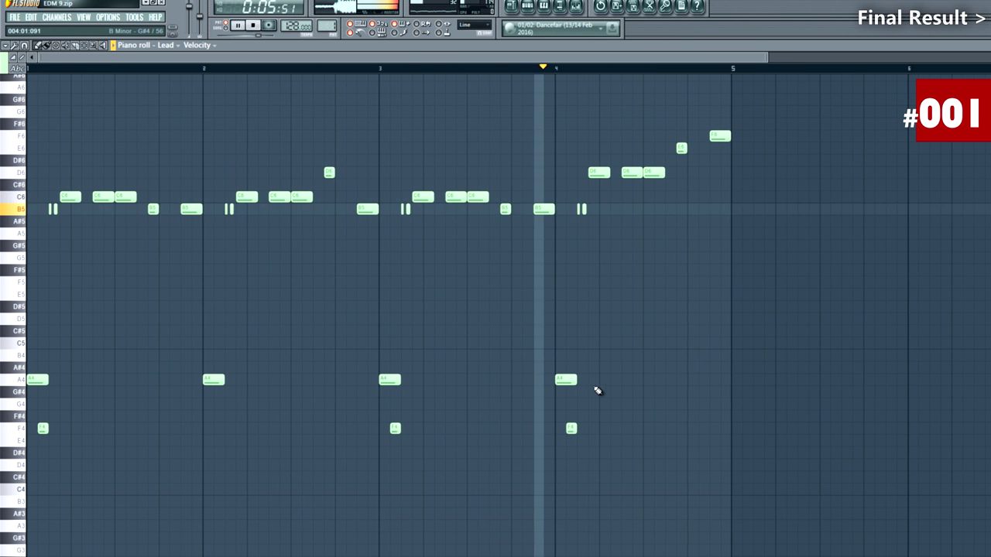
{"action": "key", "text": "space"}
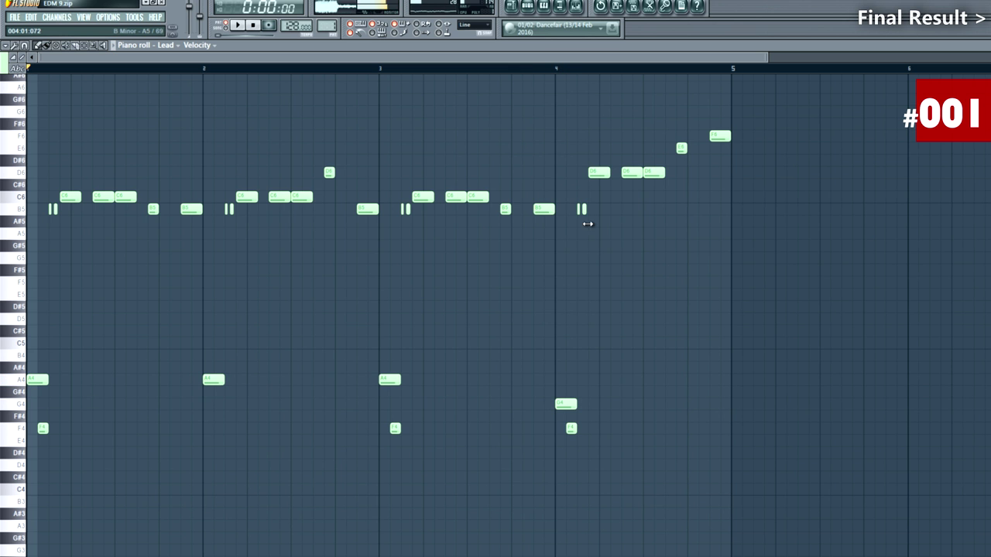
Copy the finished four-bar Lead melody into the Hight Lead channel and listen to both channels together
{"action": "left_click", "coordinate": [522, 72]}
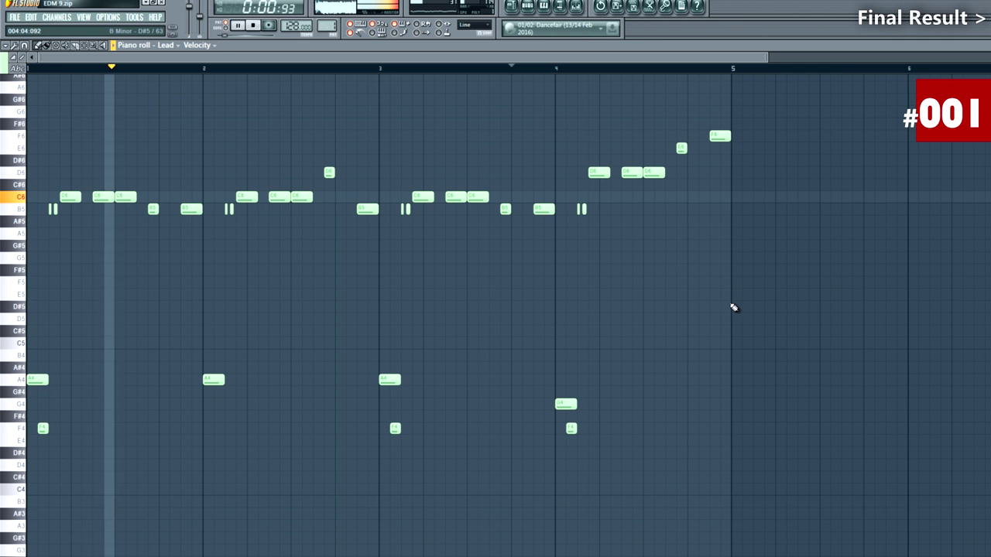
{"action": "key", "text": "F7"}
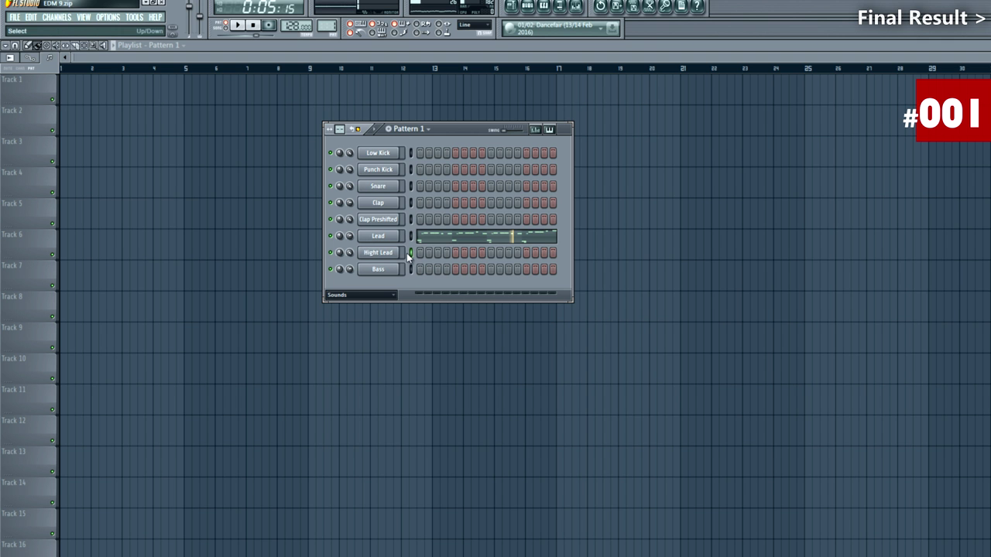
{"action": "key", "text": "ctrl+v"}
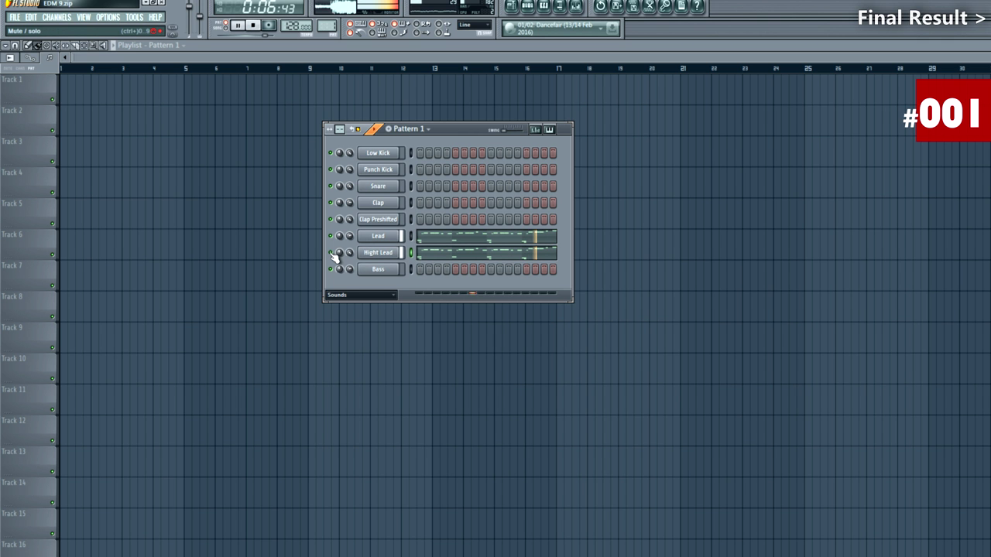
{"action": "left_click", "coordinate": [459, 258]}
{"action": "scroll", "coordinate": [343, 290], "scroll_direction": "down", "scroll_amount": 5}
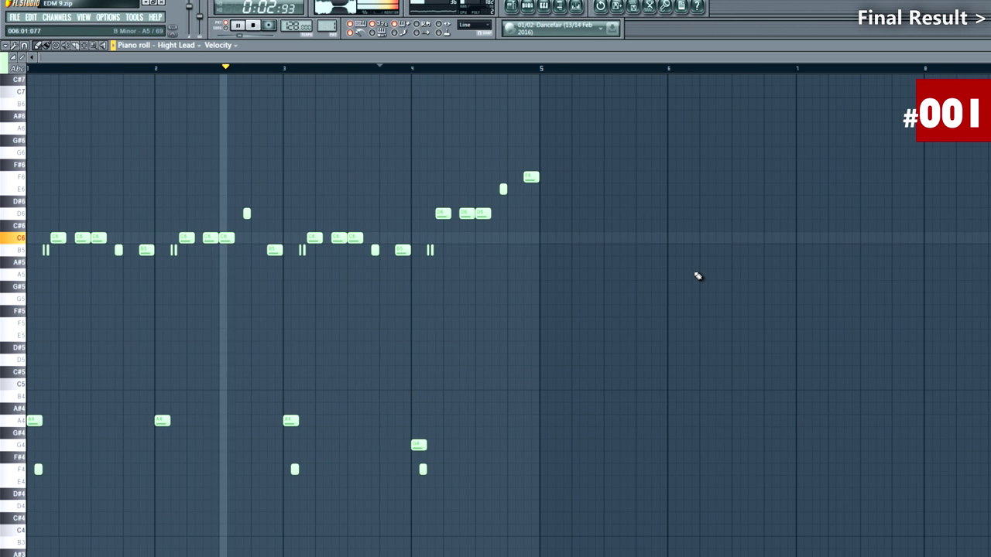
Place a Pattern 1 clip on Track 1 of the playlist, starting at bar 1
{"action": "key", "text": "F5"}
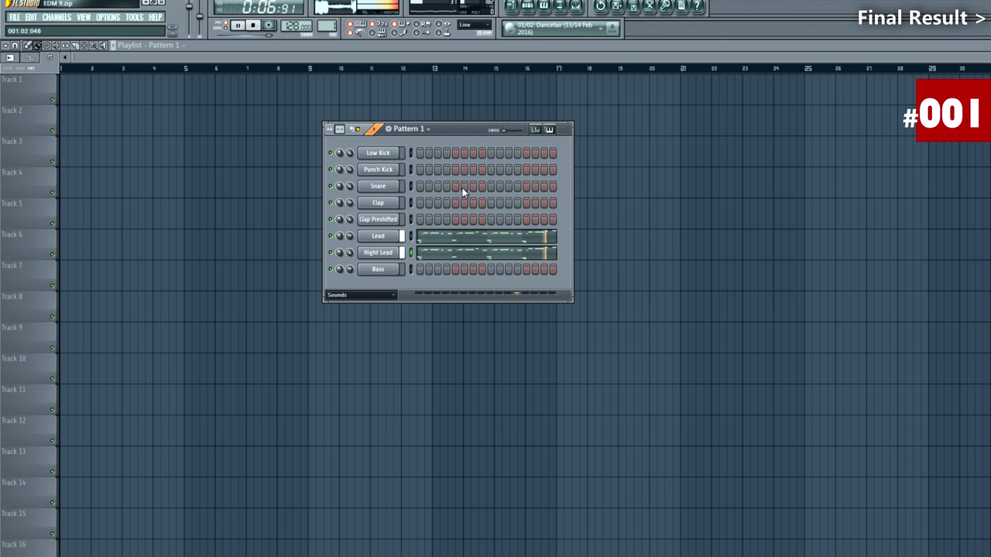
{"action": "left_click", "coordinate": [232, 126]}
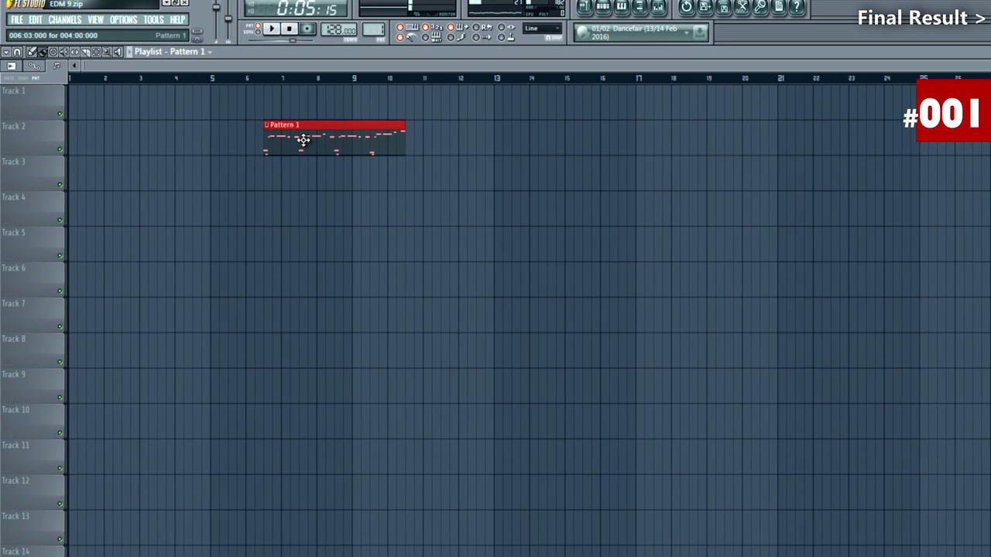
{"action": "left_click_drag", "start_coordinate": [276, 145], "coordinate": [104, 84]}
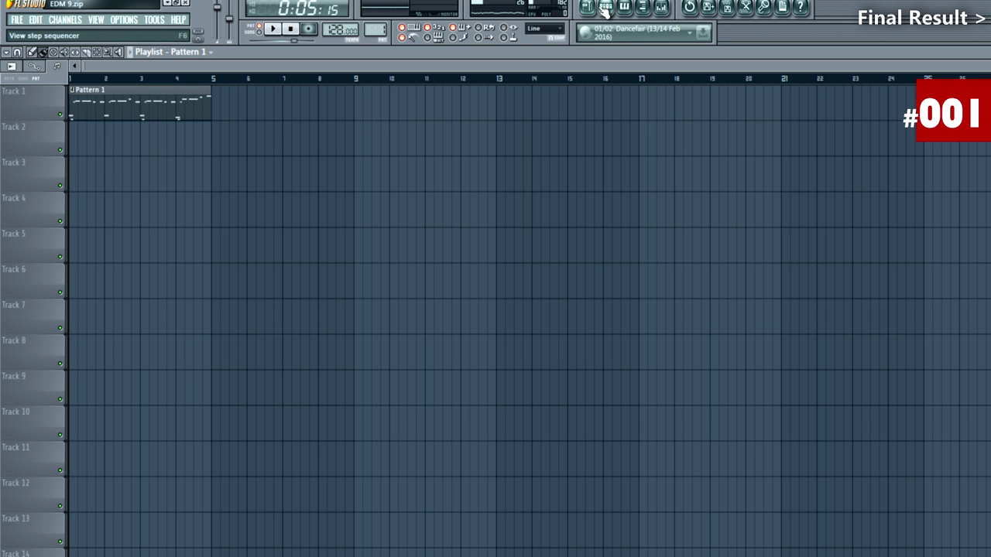
Check the Bass channel's synth, then open the empty Bass piano roll in Pattern 2
{"action": "left_click", "coordinate": [604, 8]}
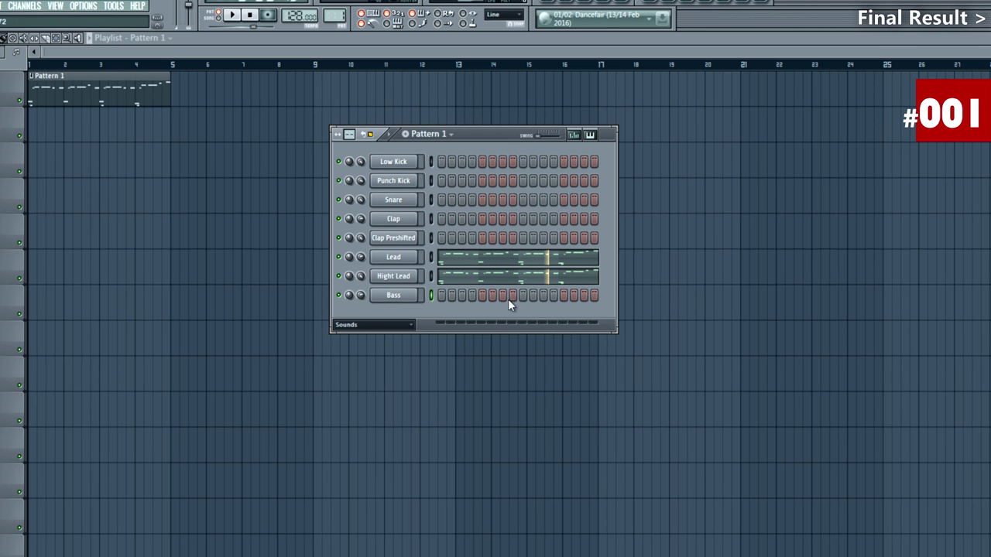
{"action": "left_click", "coordinate": [408, 296]}
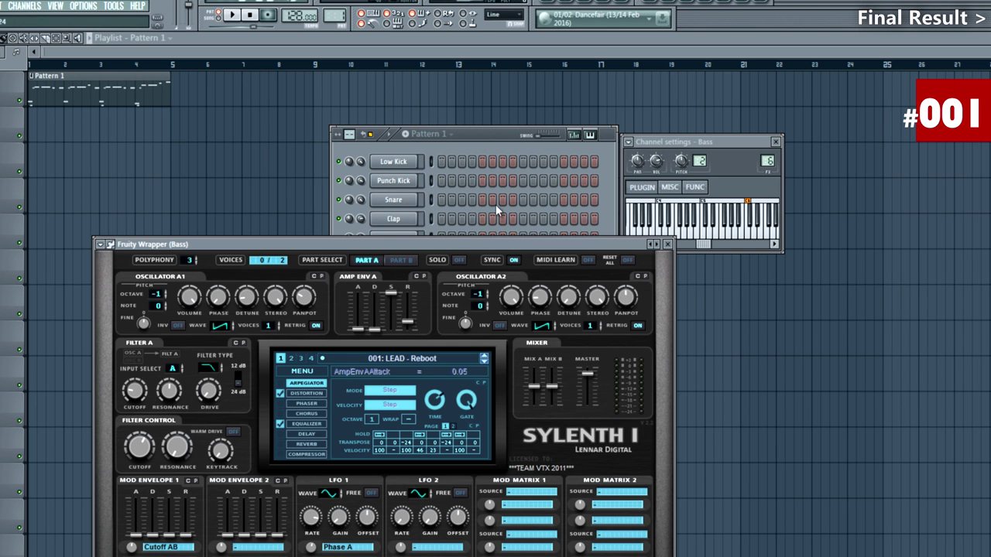
{"action": "left_click", "coordinate": [667, 244]}
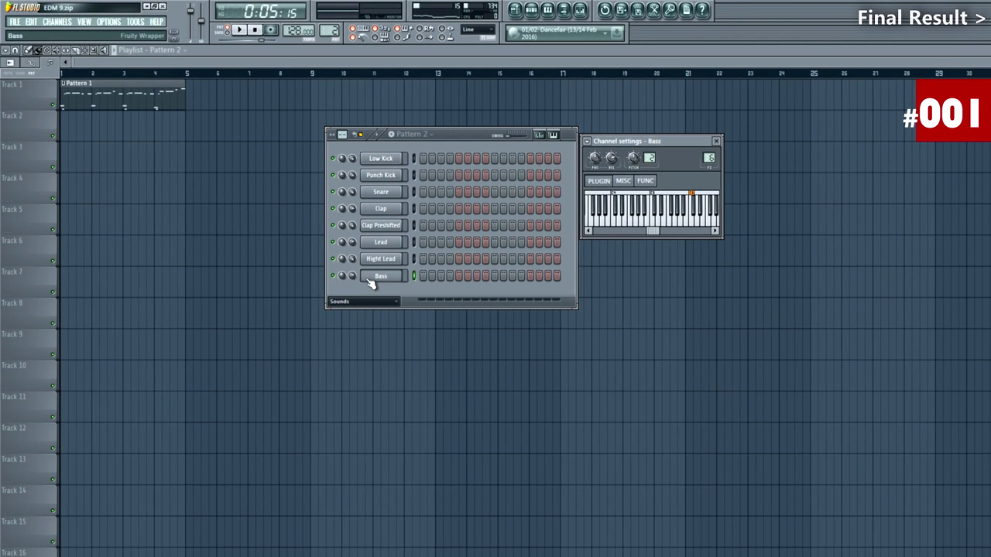
{"action": "right_click", "coordinate": [410, 294]}
{"action": "left_click", "coordinate": [419, 277]}
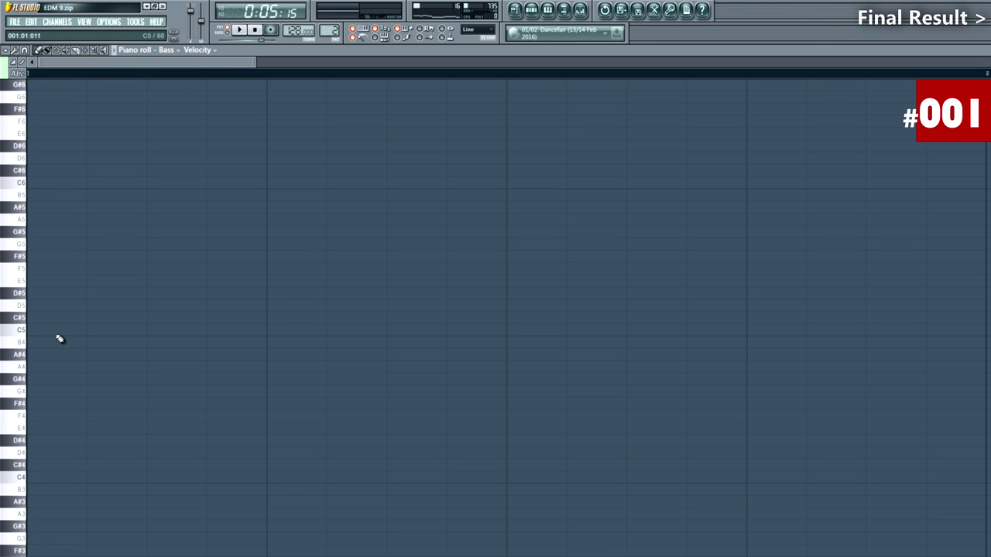
Place a three-step A4 bass note at the start of bar 1 and repeat it on every beat of all four bars
{"action": "left_click", "coordinate": [31, 367]}
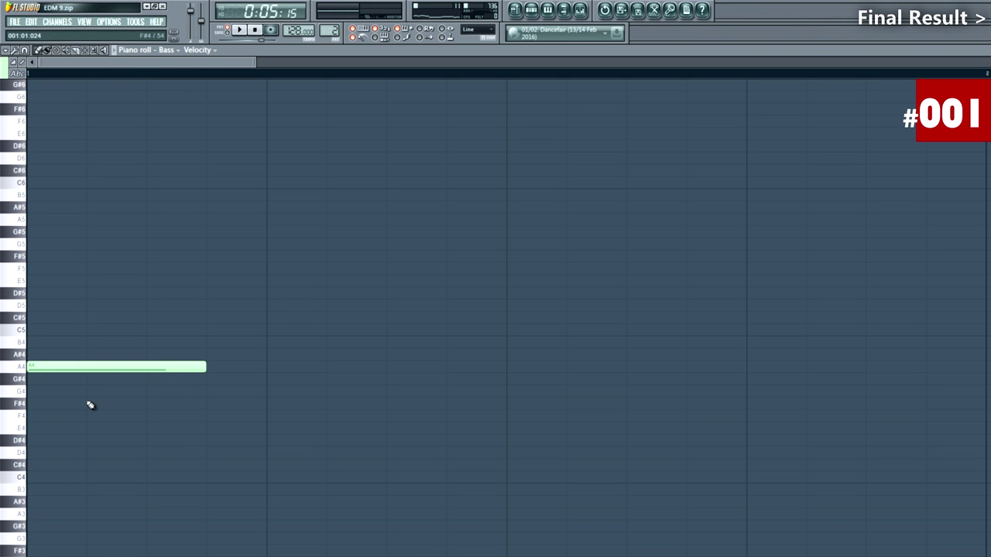
{"action": "key", "text": "space"}
{"action": "key", "text": "space"}
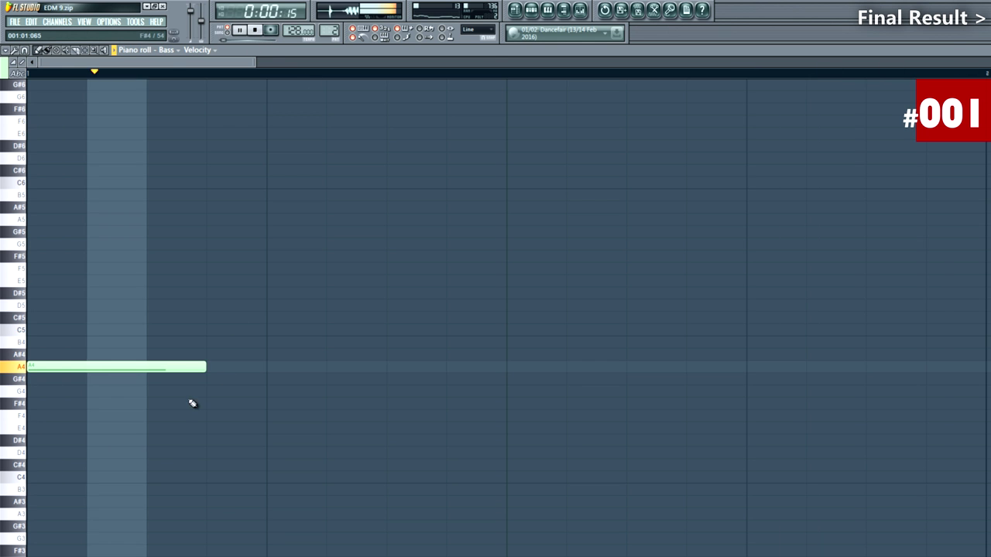
{"action": "scroll", "coordinate": [221, 378], "scroll_direction": "down", "scroll_amount": 5}
{"action": "key", "text": "space"}
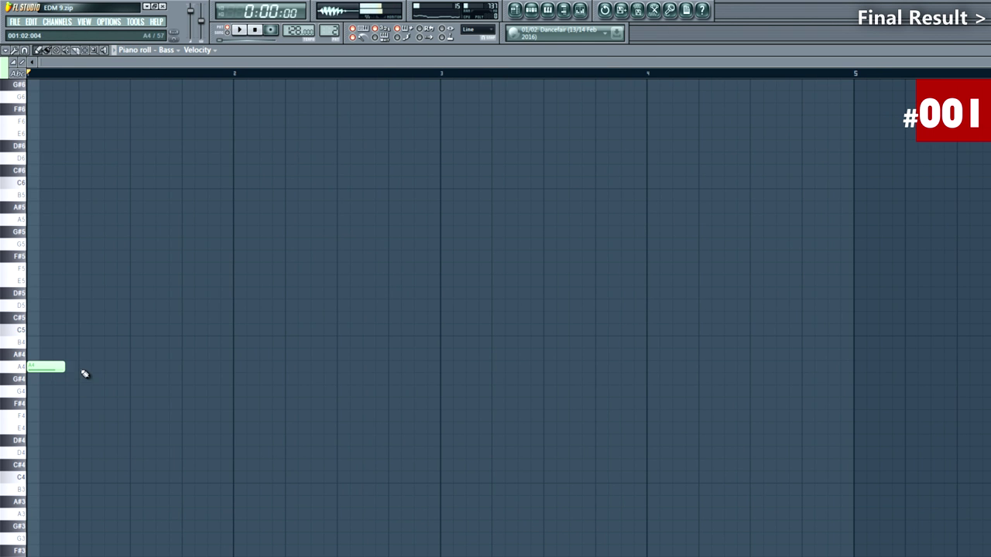
{"action": "mouse_move", "coordinate": [226, 382]}
{"action": "left_mouse_down"}
{"action": "mouse_move", "coordinate": [62, 348]}
{"action": "mouse_move", "coordinate": [132, 367]}
{"action": "mouse_move", "coordinate": [232, 370]}
{"action": "left_mouse_up"}
{"action": "left_click_drag", "start_coordinate": [493, 348], "coordinate": [453, 405]}
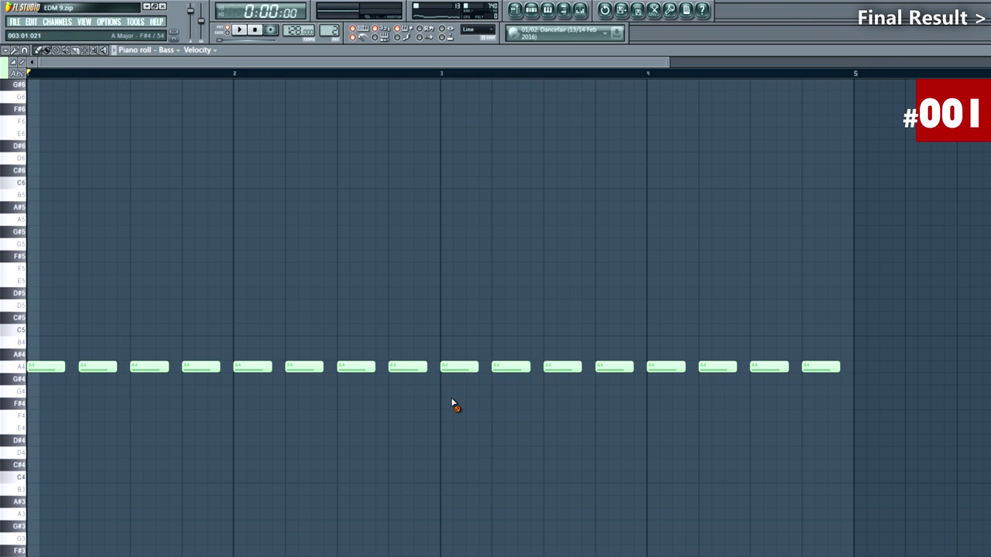
{"action": "left_click", "coordinate": [457, 327]}
{"action": "key", "text": "space"}
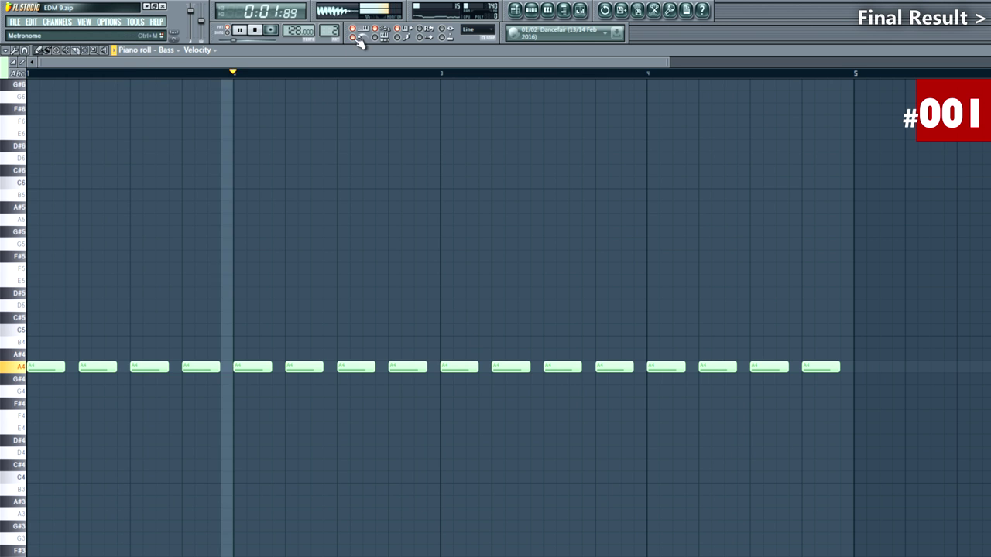
Place a Pattern 2 clip on Track 2 of the playlist, starting at bar 1
{"action": "key", "text": "F6"}
{"action": "left_click", "coordinate": [515, 10]}
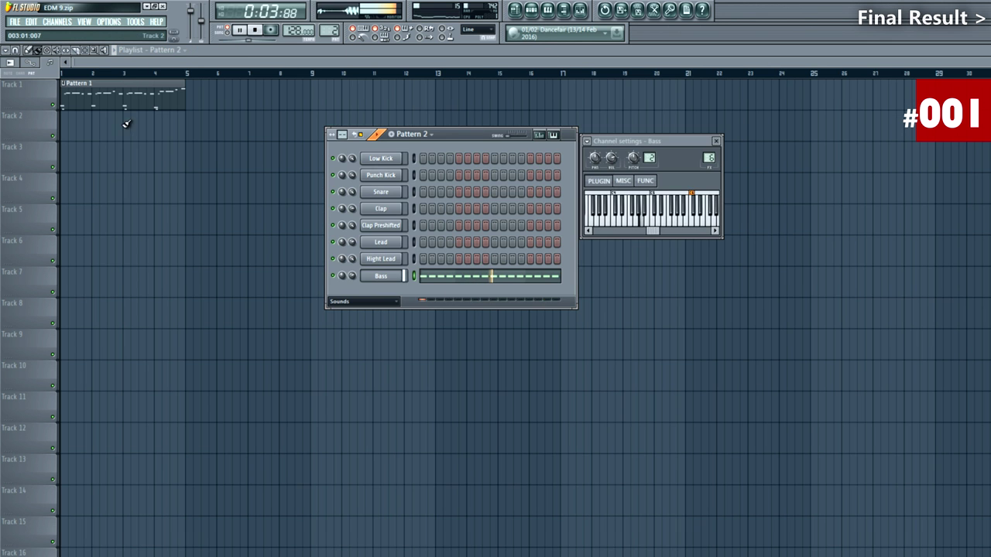
{"action": "left_click", "coordinate": [148, 136]}
{"action": "left_click_drag", "start_coordinate": [147, 135], "coordinate": [110, 131]}
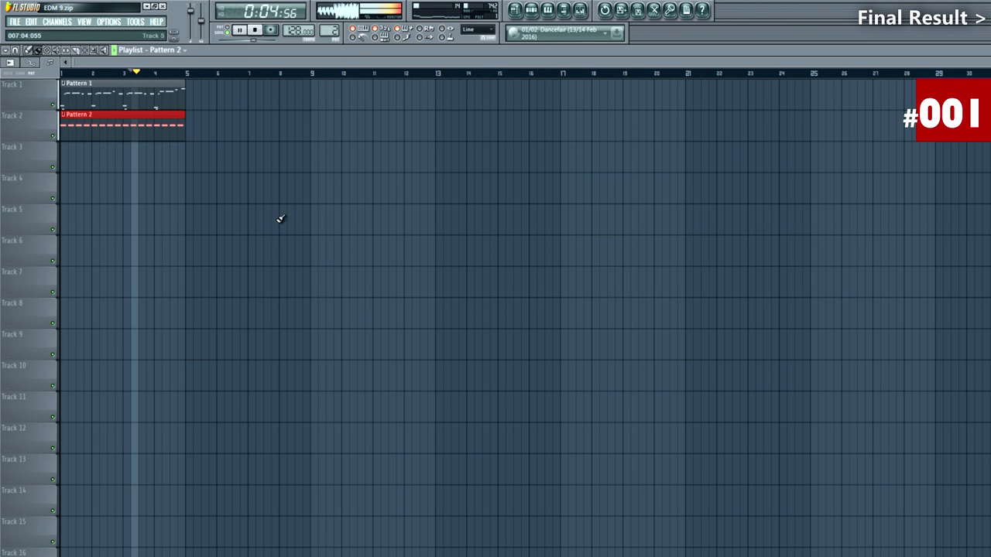
Lower the four bass notes in bar 4 to G4 and delete the last one
{"action": "left_click", "coordinate": [531, 9]}
{"action": "left_click", "coordinate": [477, 277]}
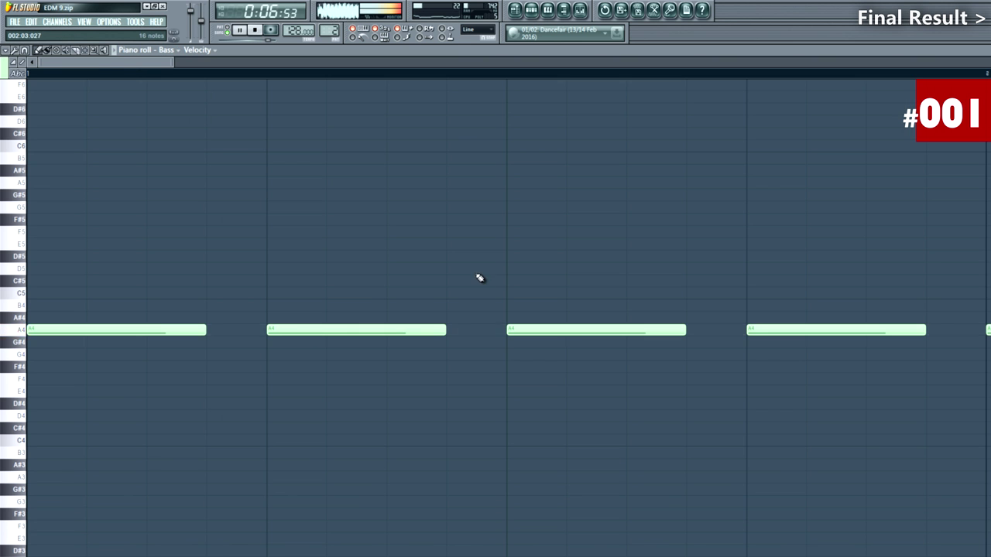
{"action": "scroll", "coordinate": [217, 347], "scroll_direction": "down", "scroll_amount": 6}
{"action": "left_click_drag", "start_coordinate": [579, 313], "coordinate": [422, 359]}
{"action": "left_click", "coordinate": [438, 307]}
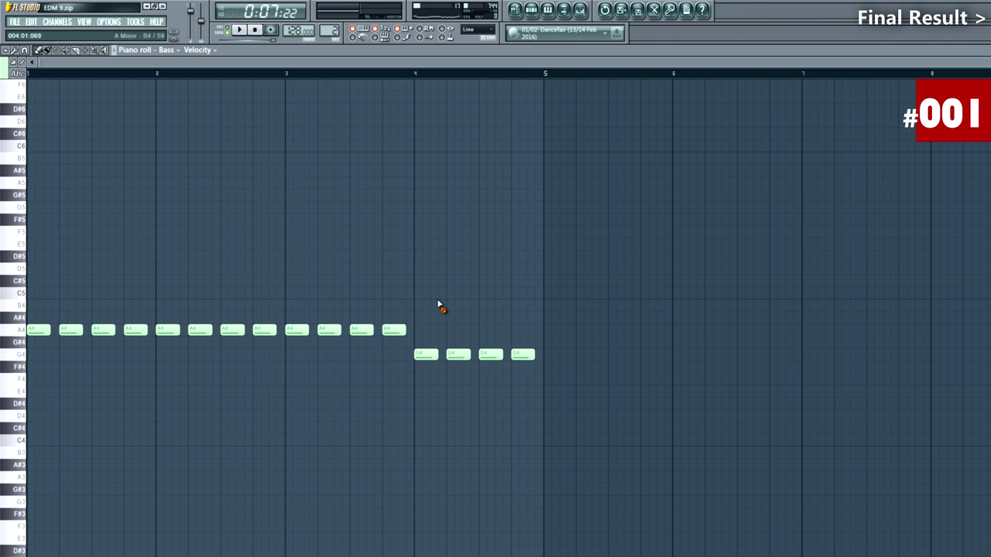
{"action": "left_click", "coordinate": [377, 74]}
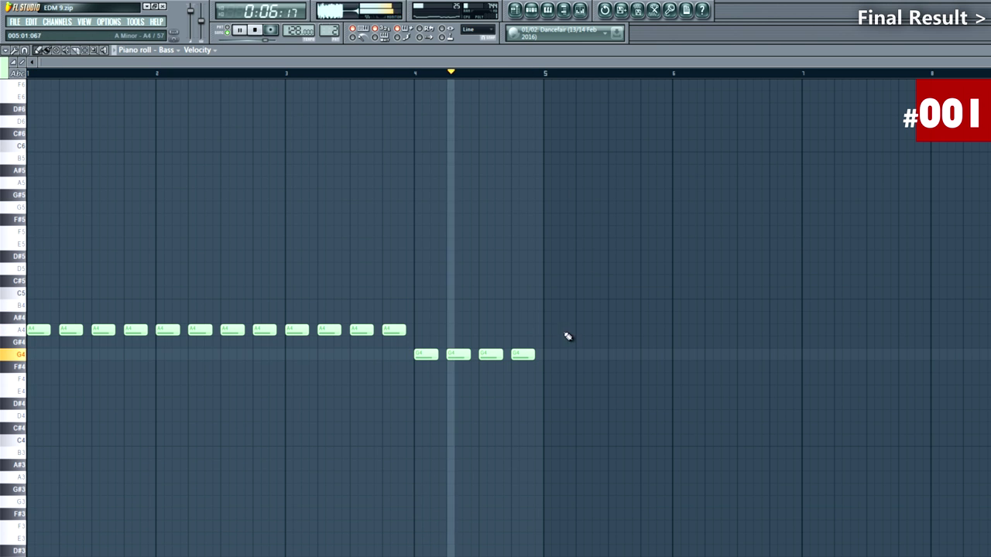
{"action": "right_click", "coordinate": [530, 355]}
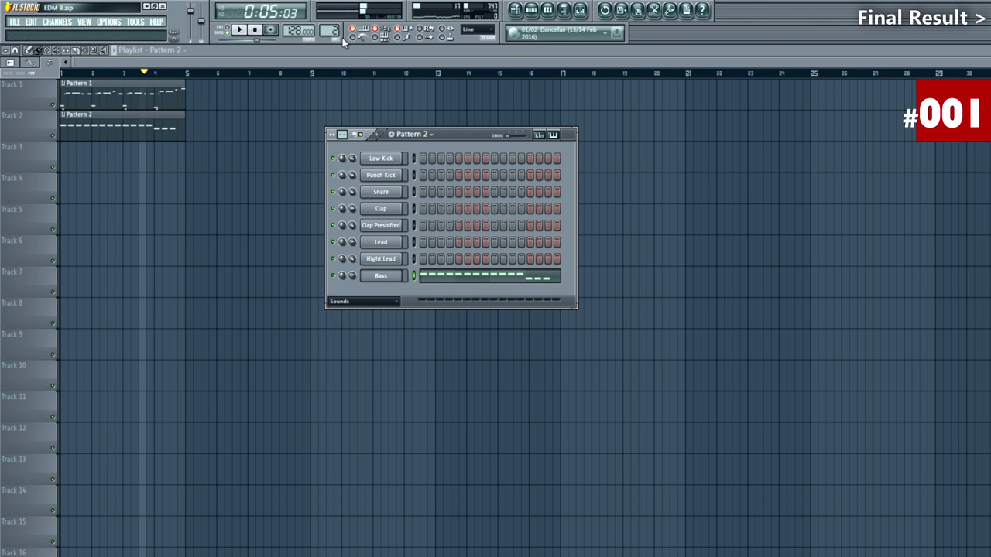
In Pattern 3, fill the Punch Kick and Low Kick channels on every fourth step and play the beat
{"action": "scroll", "coordinate": [333, 31], "scroll_direction": "up", "scroll_amount": 1}
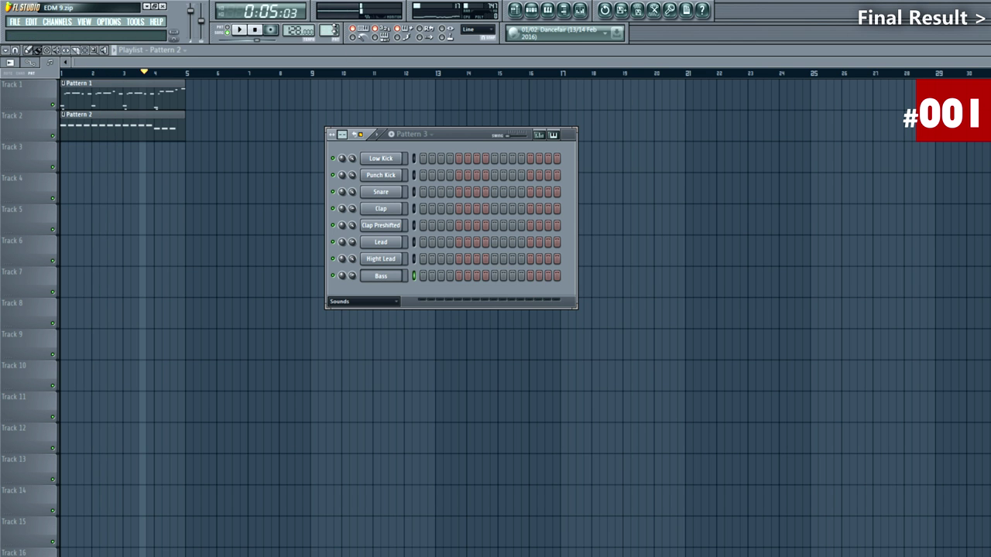
{"action": "left_click", "coordinate": [413, 174]}
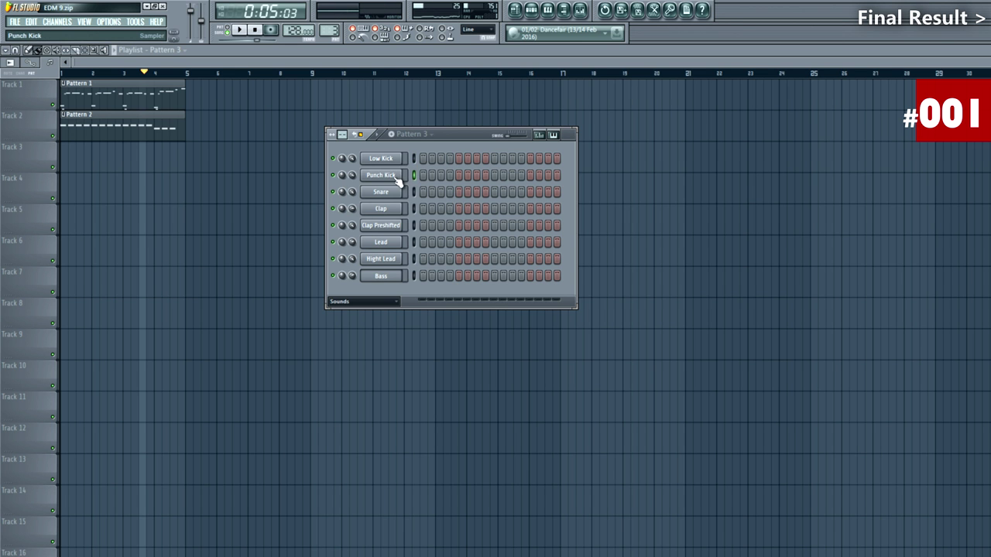
{"action": "right_click", "coordinate": [399, 175]}
{"action": "left_click", "coordinate": [435, 263]}
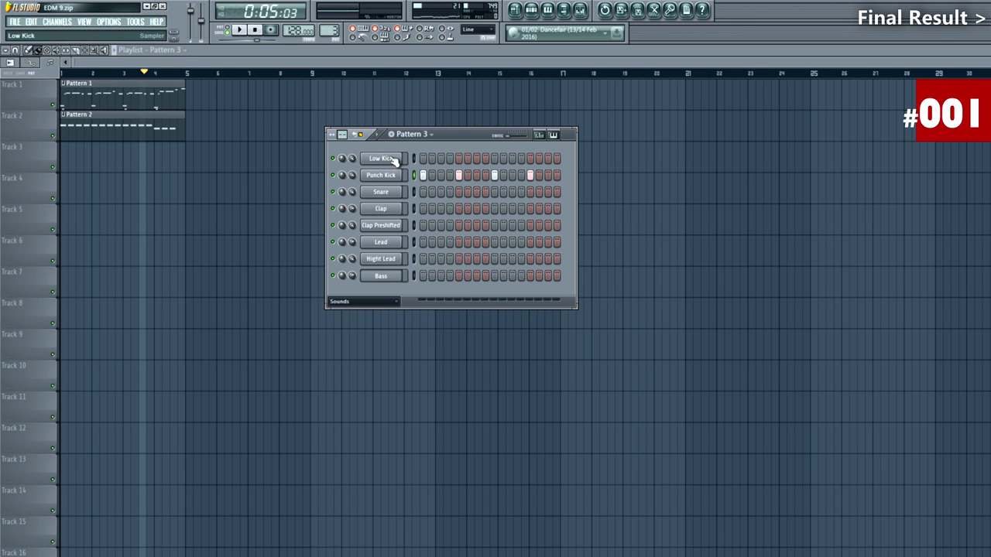
{"action": "right_click", "coordinate": [413, 160]}
{"action": "left_click", "coordinate": [435, 247]}
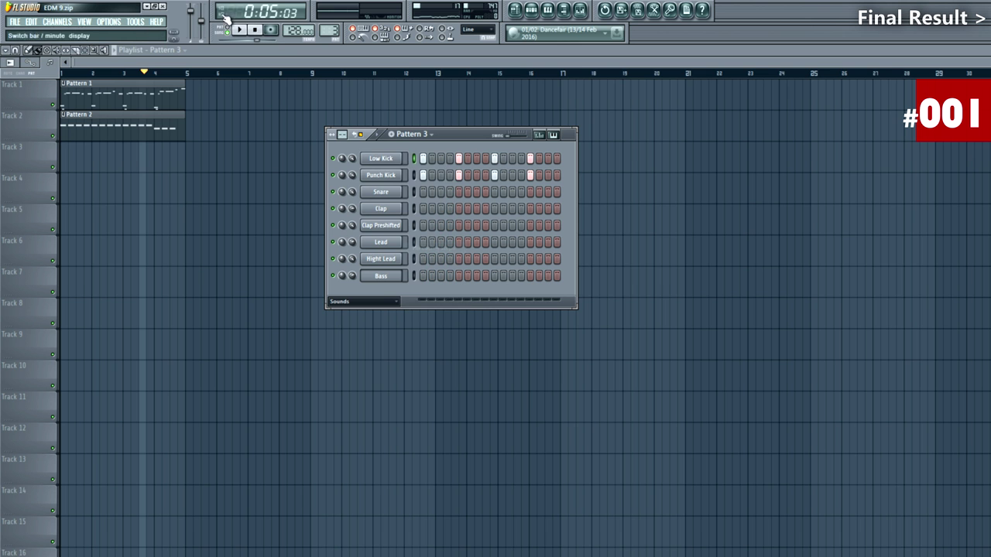
{"action": "left_click", "coordinate": [239, 29]}
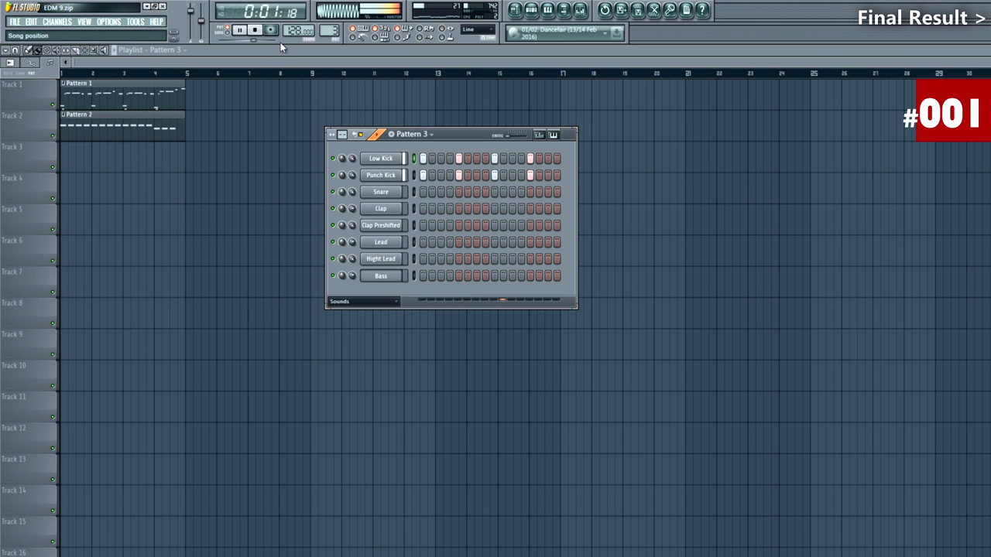
{"action": "key", "text": "space"}
Lower the Low Kick notes to A4 in its piano roll and play the pattern
{"action": "right_click", "coordinate": [383, 162]}
{"action": "left_click", "coordinate": [418, 158]}
{"action": "left_click_drag", "start_coordinate": [47, 328], "coordinate": [48, 368]}
{"action": "key", "text": "space"}
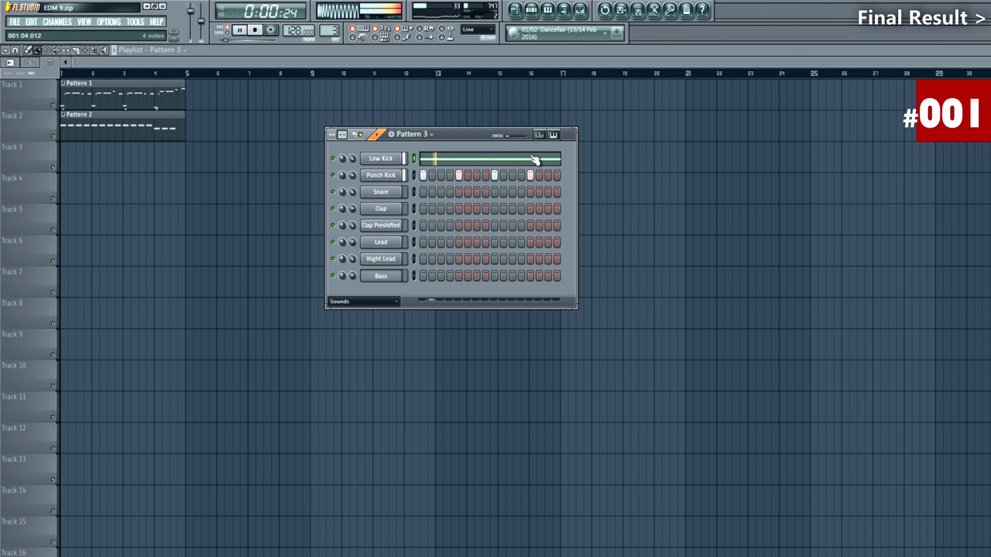
{"action": "key", "text": "space"}
Duplicate the bar of A4 Low Kick notes until it fills four bars
{"action": "left_click", "coordinate": [438, 162]}
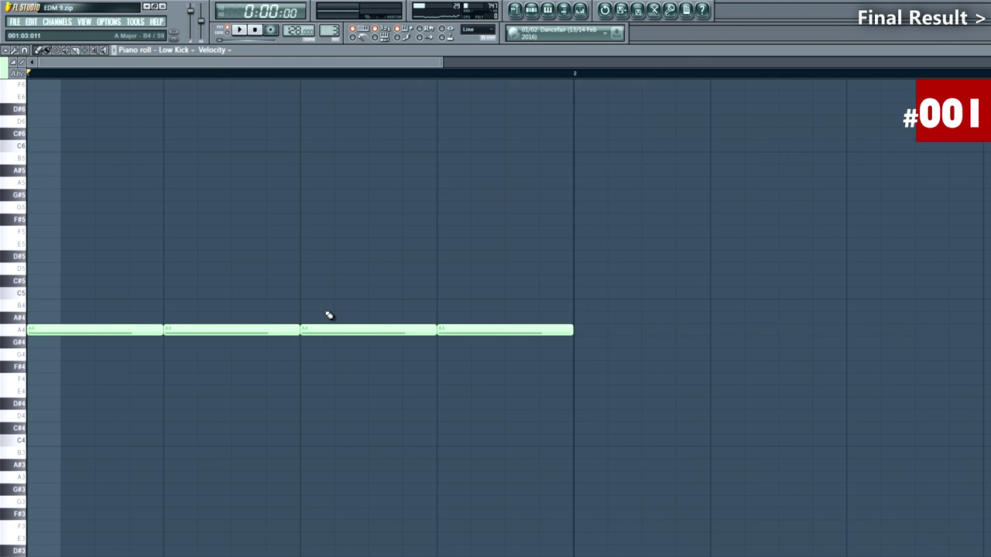
{"action": "scroll", "coordinate": [327, 316], "scroll_direction": "down", "scroll_amount": 3}
{"action": "left_click_drag", "start_coordinate": [347, 298], "coordinate": [78, 331]}
{"action": "key", "text": "ctrl+b"}
{"action": "key", "text": "ctrl+a"}
{"action": "key", "text": "ctrl+b"}
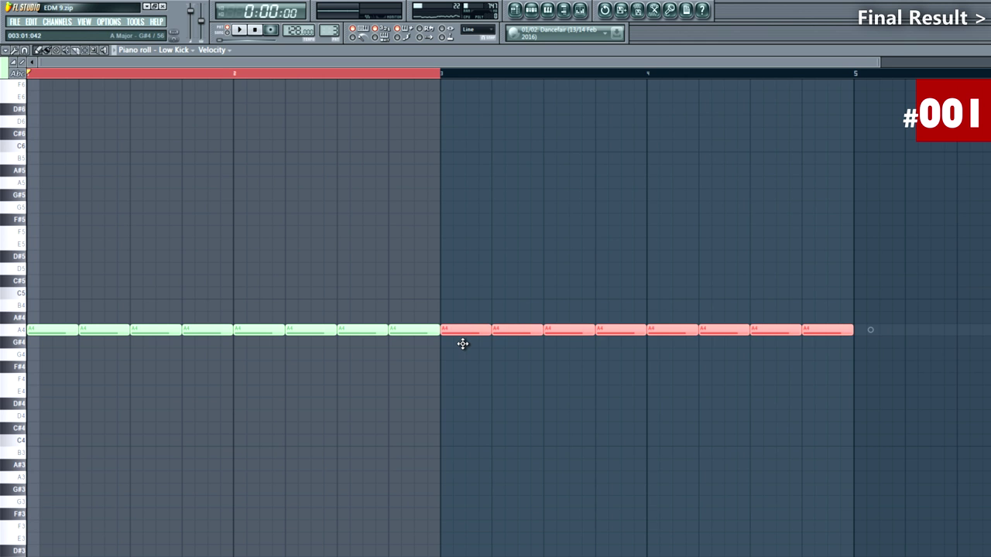
Lower the four Low Kick notes in bar 4 to G4
{"action": "left_click", "coordinate": [906, 364]}
{"action": "left_click_drag", "start_coordinate": [918, 348], "coordinate": [869, 341]}
{"action": "left_click_drag", "start_coordinate": [710, 332], "coordinate": [681, 361]}
{"action": "left_click", "coordinate": [714, 319]}
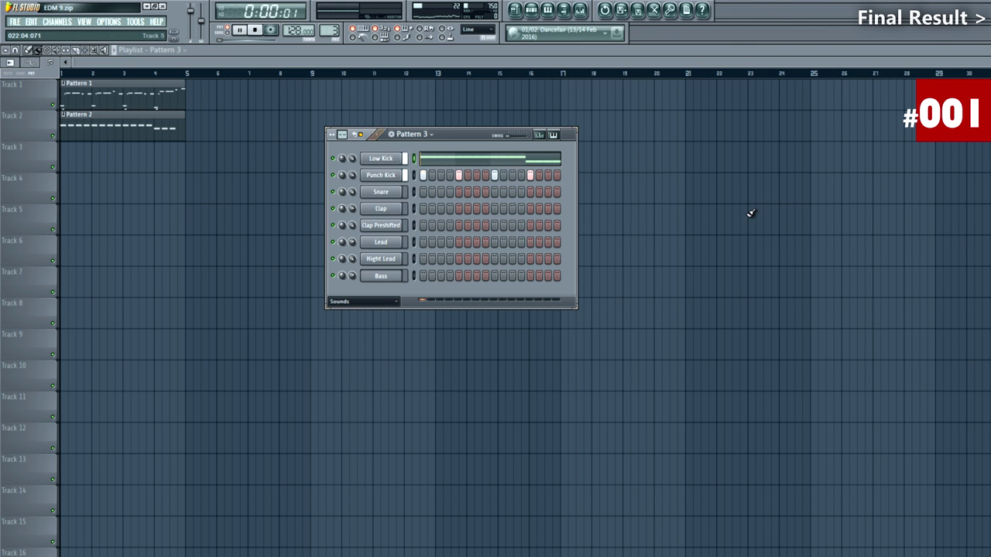
Extend the Punch Kick's C5 notes over four bars, and delete the last beat's note from both kick channels
{"action": "right_click", "coordinate": [390, 178]}
{"action": "left_click", "coordinate": [424, 174]}
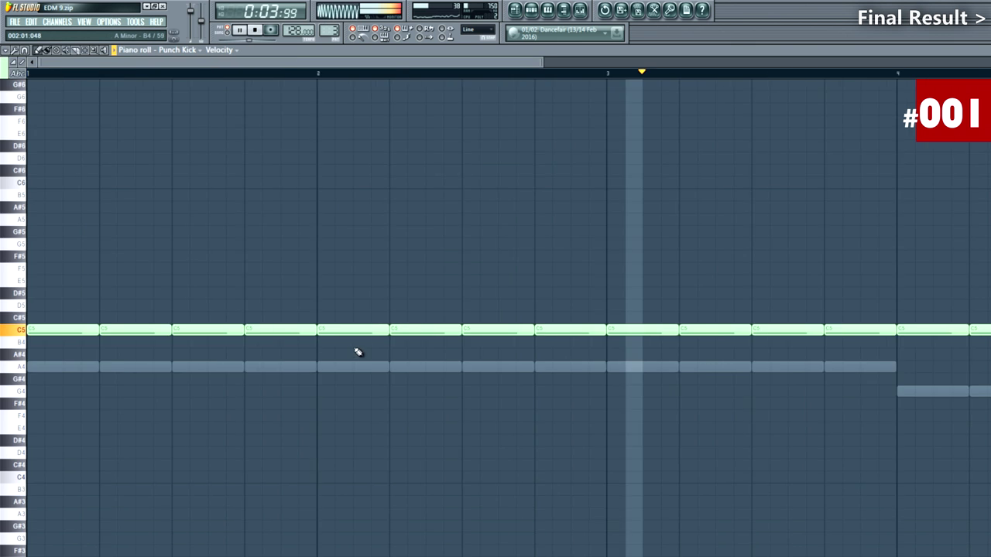
{"action": "scroll", "coordinate": [481, 328], "scroll_direction": "down", "scroll_amount": 1}
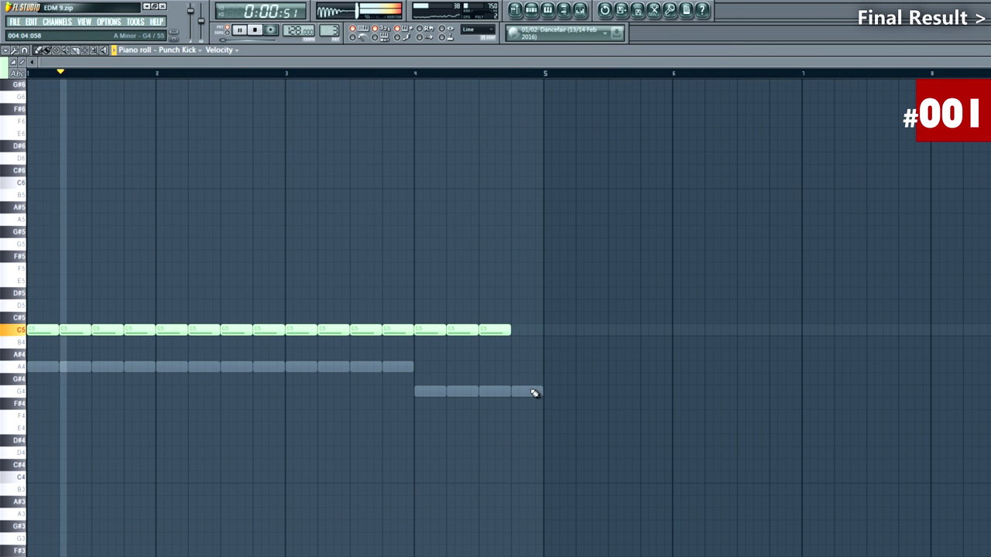
{"action": "double_click", "coordinate": [534, 391]}
Place a Pattern 3 clip on Track 3 starting at bar 1 and play the whole arrangement
{"action": "key", "text": "F5"}
{"action": "key", "text": "F6"}
{"action": "left_click", "coordinate": [233, 191]}
{"action": "left_click_drag", "start_coordinate": [294, 197], "coordinate": [124, 165]}
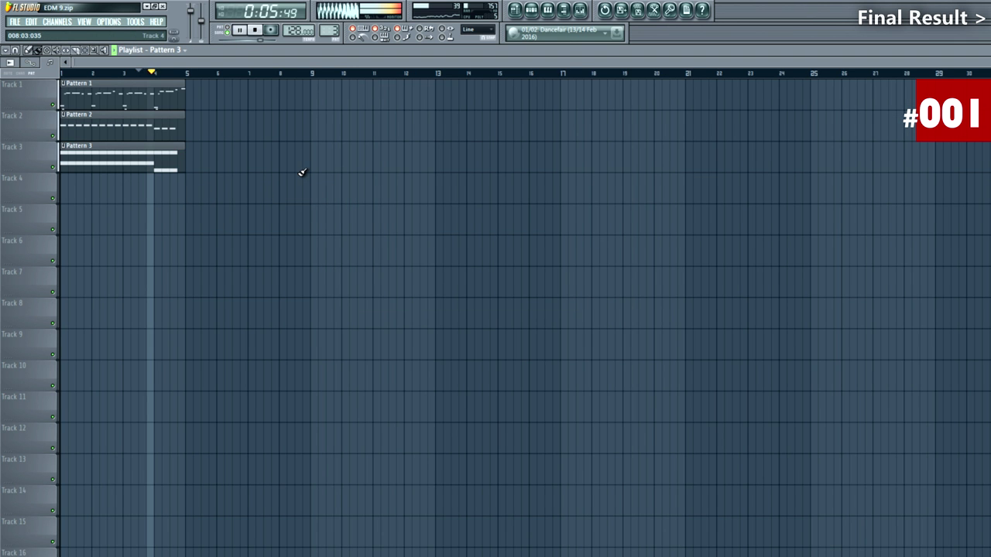
{"action": "left_click", "coordinate": [259, 33]}
{"action": "key", "text": "space"}
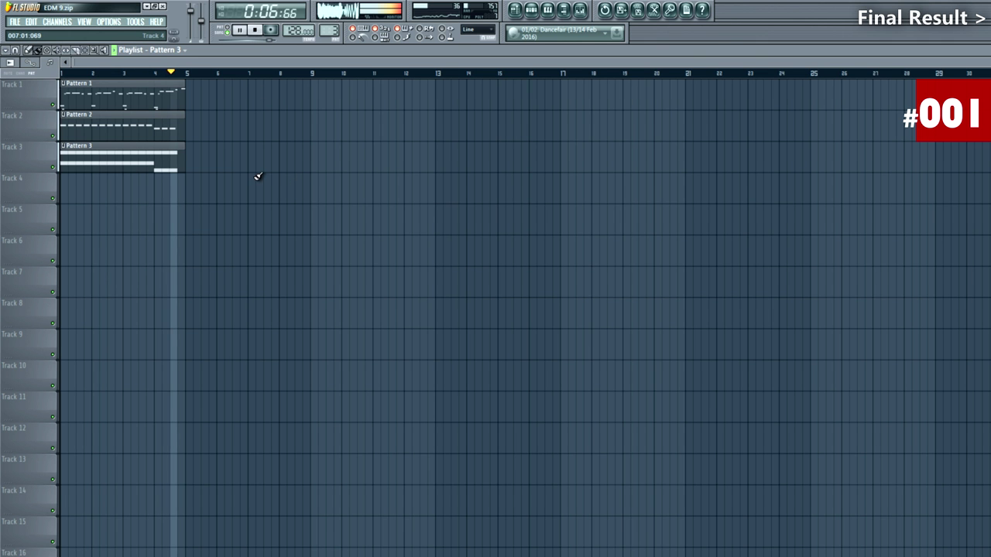
Move all three pattern clips to bar 9 and duplicate them at bar 13 on the same tracks
{"action": "key", "text": "ctrl+a"}
{"action": "left_click_drag", "start_coordinate": [99, 155], "coordinate": [482, 150]}
{"action": "left_click", "coordinate": [357, 225]}
{"action": "key", "text": "ctrl+a"}
{"action": "left_click", "coordinate": [504, 198]}
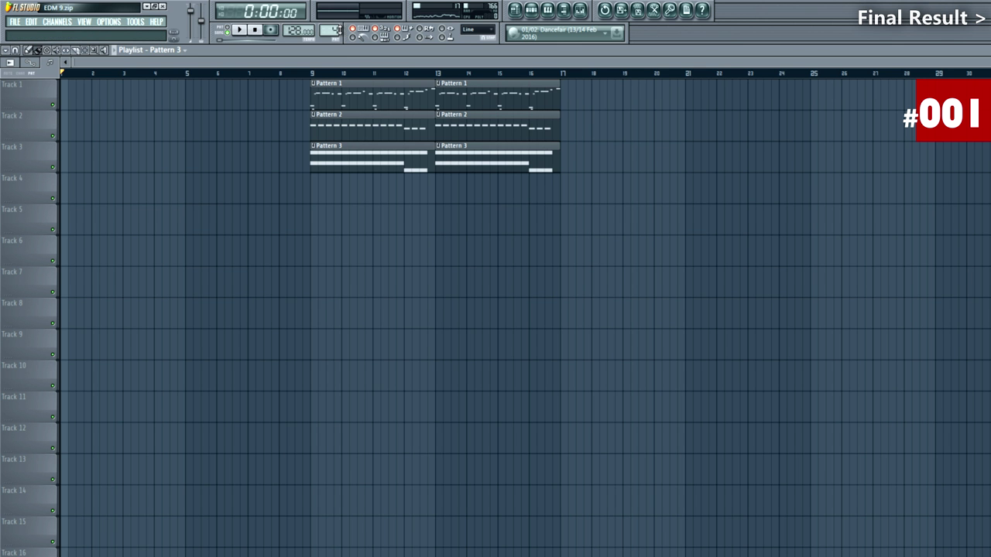
In Pattern 4, fill the Punch Kick every 4 steps, add Snare and Clap hits on steps 5 and 13, and play it
{"action": "left_click", "coordinate": [536, 14]}
{"action": "right_click", "coordinate": [389, 178]}
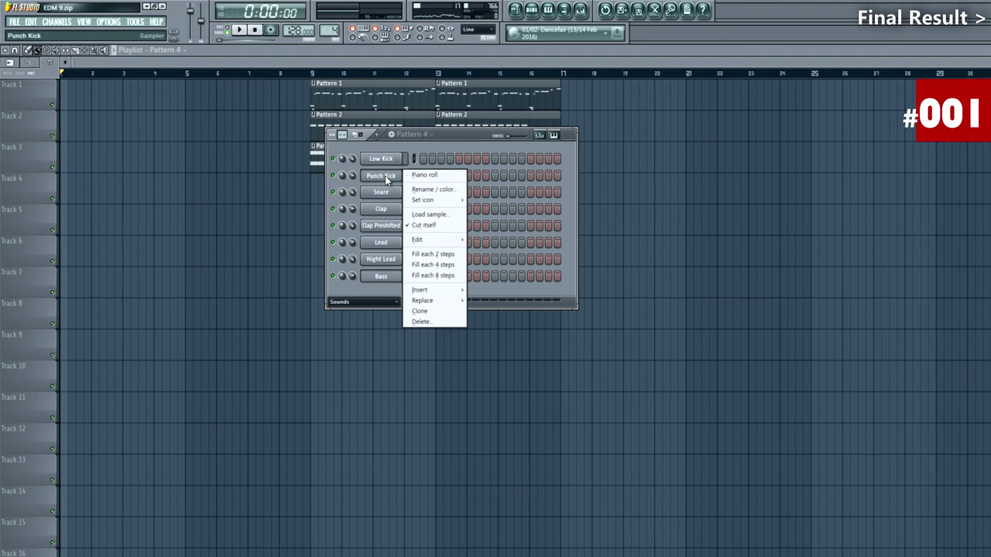
{"action": "left_click", "coordinate": [429, 260]}
{"action": "key", "text": "space"}
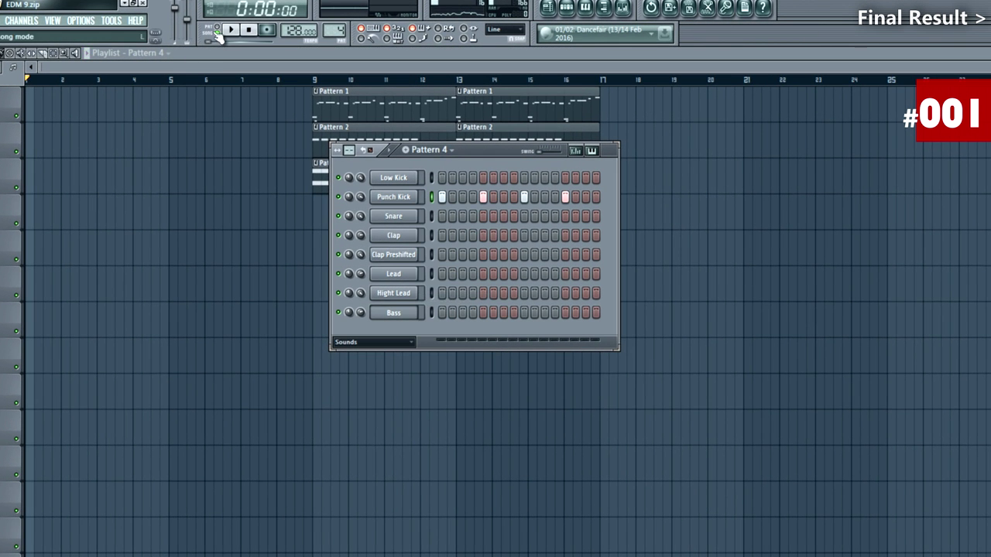
{"action": "left_click", "coordinate": [230, 30]}
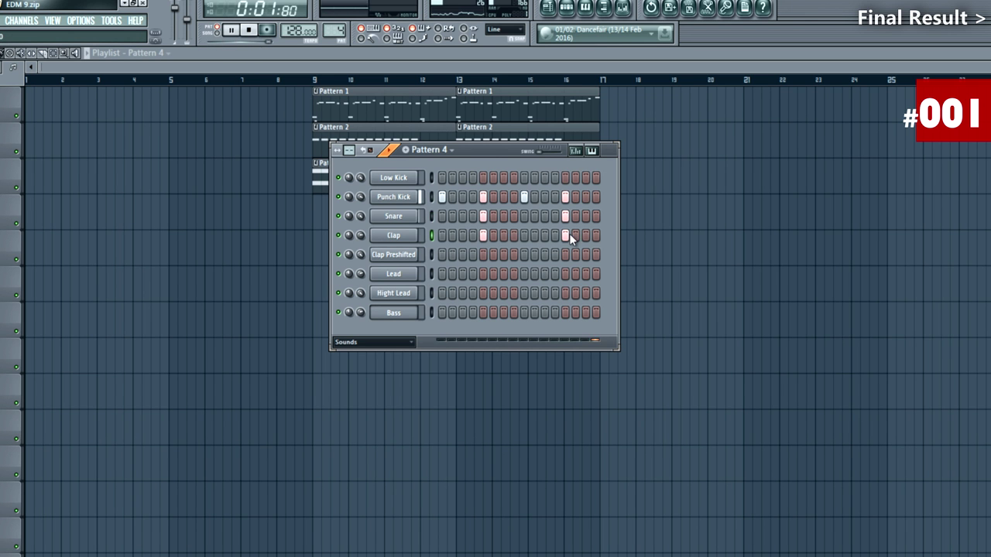
Add Clap Preshifted hits on steps 4 and 12 of Pattern 4 and show their Shift values in the graph editor
{"action": "key", "text": "space"}
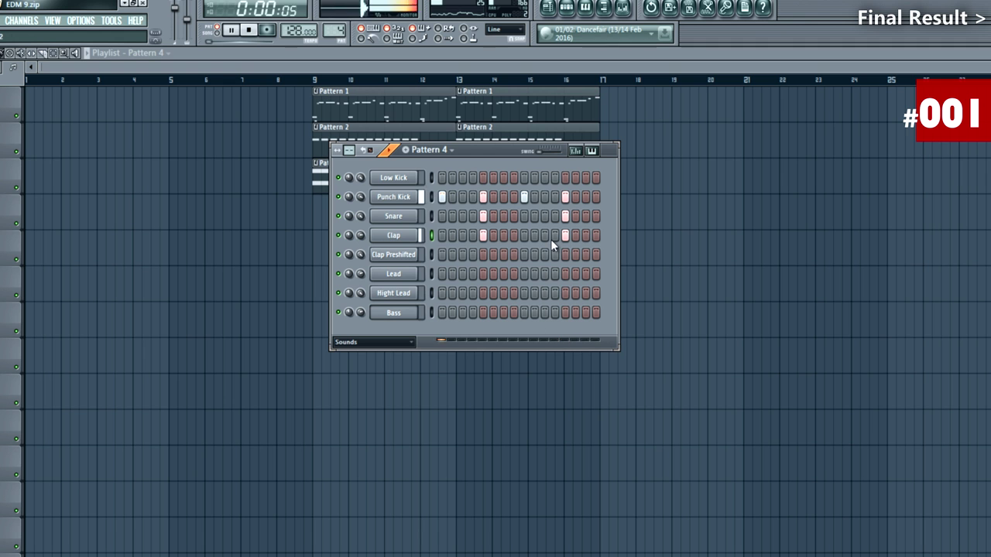
{"action": "left_click", "coordinate": [431, 254]}
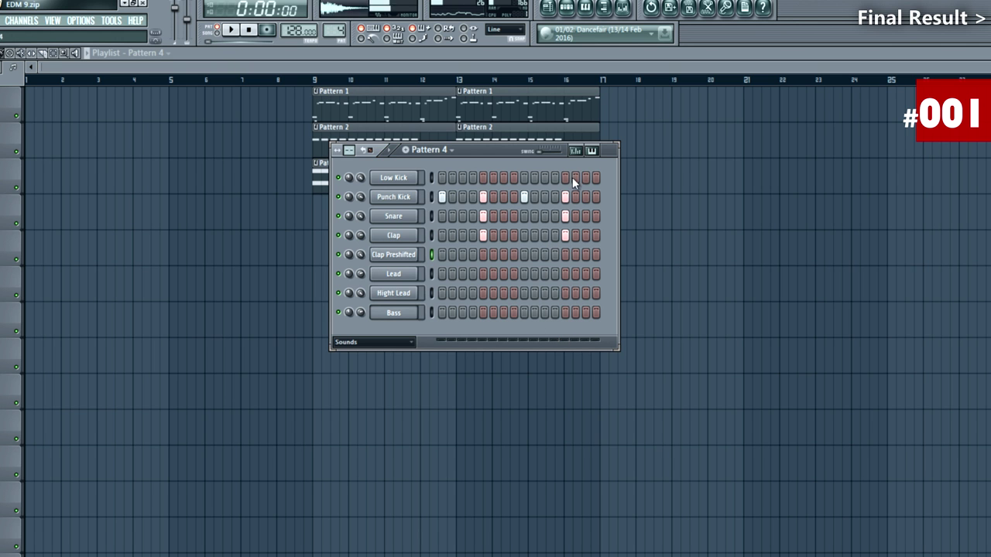
{"action": "left_click", "coordinate": [576, 151]}
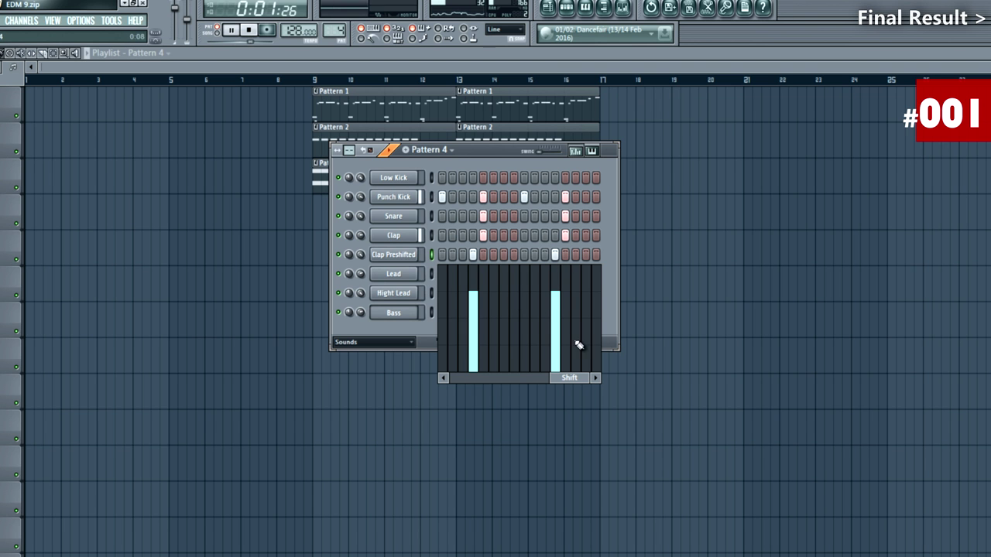
{"action": "mouse_move", "coordinate": [571, 379]}
{"action": "left_mouse_down"}
{"action": "mouse_move", "coordinate": [508, 379]}
{"action": "mouse_move", "coordinate": [570, 377]}
{"action": "left_mouse_up"}
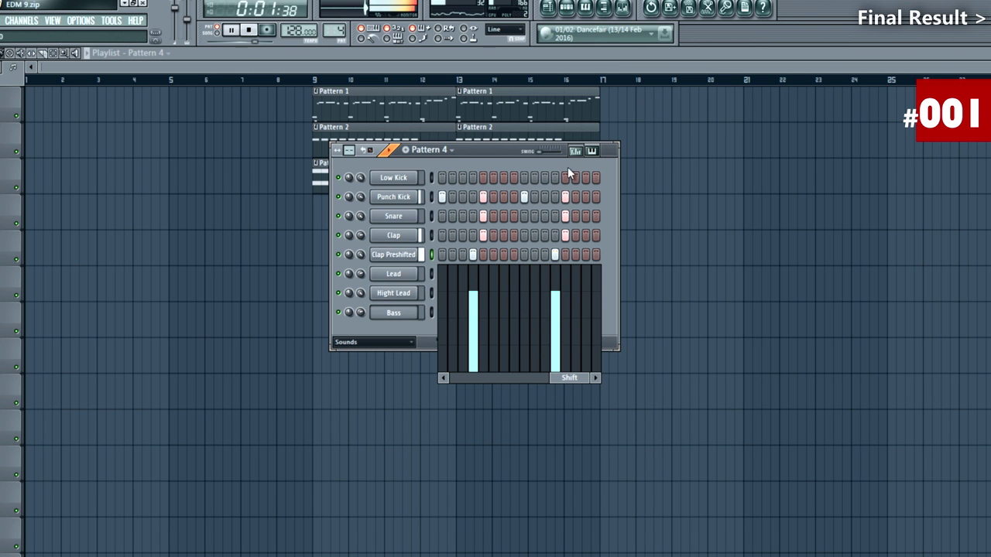
Clear the Punch Kick steps from Pattern 4 and place four Pattern 4 clips on Track 4 across bars 13 to 16
{"action": "left_click", "coordinate": [583, 151]}
{"action": "left_click_drag", "start_coordinate": [446, 199], "coordinate": [596, 209]}
{"action": "key", "text": "F6"}
{"action": "key", "text": "space"}
{"action": "left_click", "coordinate": [531, 219]}
{"action": "mouse_move", "coordinate": [531, 221]}
{"action": "left_mouse_down"}
{"action": "mouse_move", "coordinate": [480, 221]}
{"action": "mouse_move", "coordinate": [570, 214]}
{"action": "mouse_move", "coordinate": [539, 218]}
{"action": "left_mouse_up"}
{"action": "left_click", "coordinate": [529, 217]}
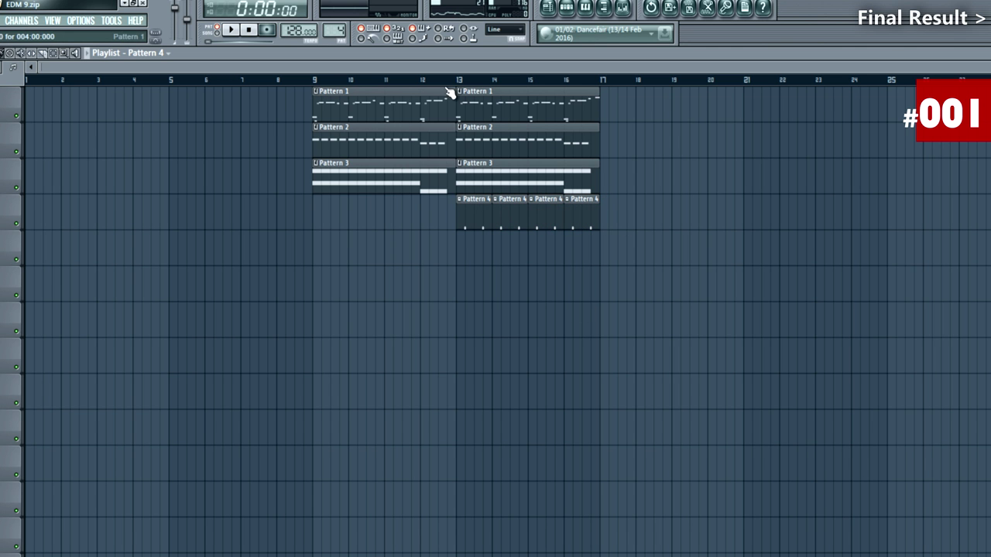
{"action": "key", "text": "space"}
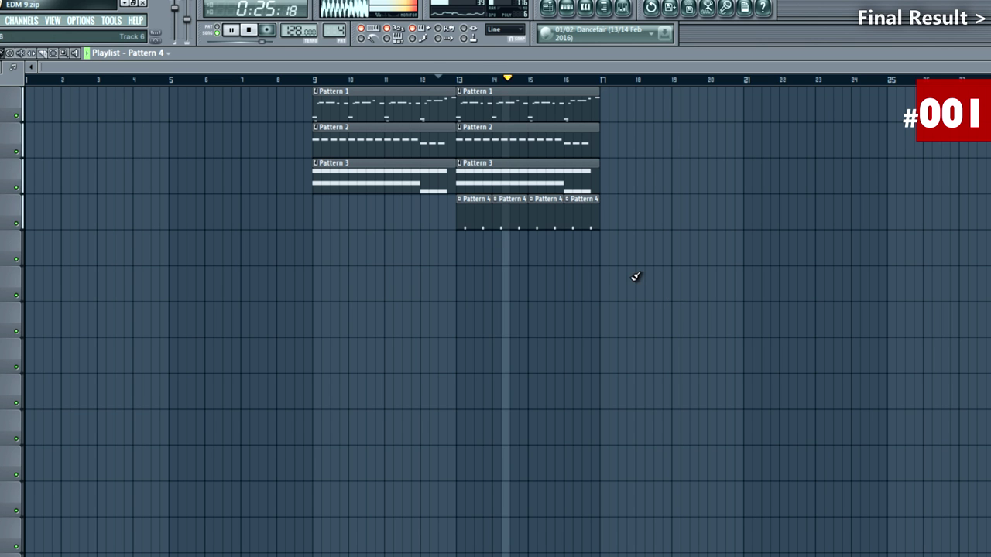
{"action": "key", "text": "space"}
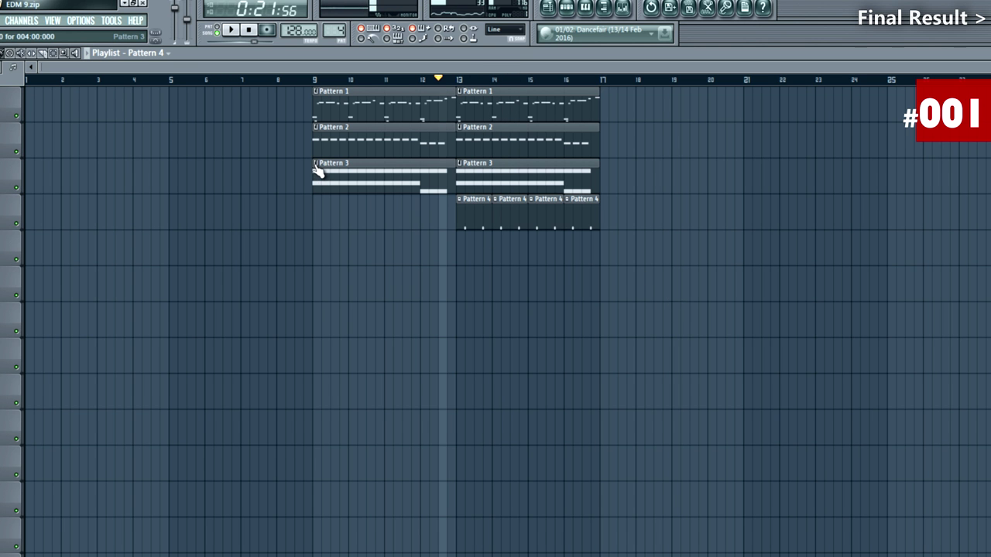
Make the Pattern 3 clip at bar 9 unique and add a G4 Low Kick and C5 Punch Kick note on its last beat
{"action": "left_click", "coordinate": [315, 166]}
{"action": "left_click", "coordinate": [349, 231]}
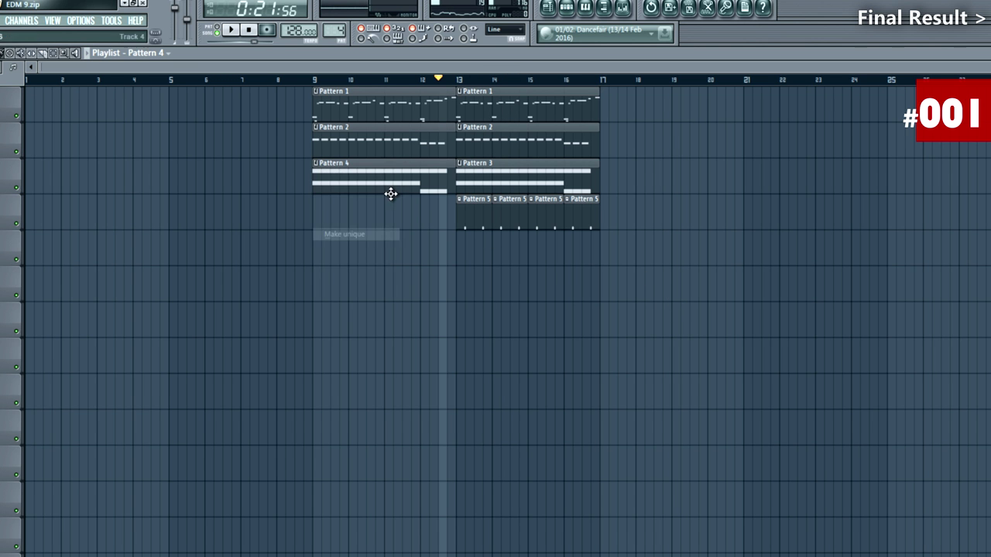
{"action": "double_click", "coordinate": [402, 183]}
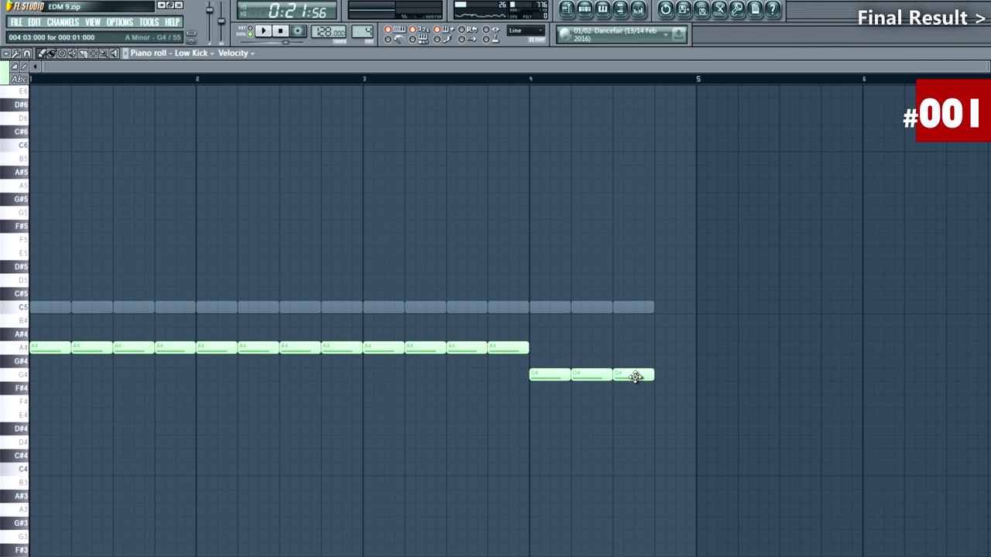
{"action": "left_click", "coordinate": [664, 380]}
{"action": "double_click", "coordinate": [624, 304]}
{"action": "left_click", "coordinate": [660, 309]}
{"action": "key", "text": "F5"}
{"action": "key", "text": "F6"}
{"action": "key", "text": "space"}
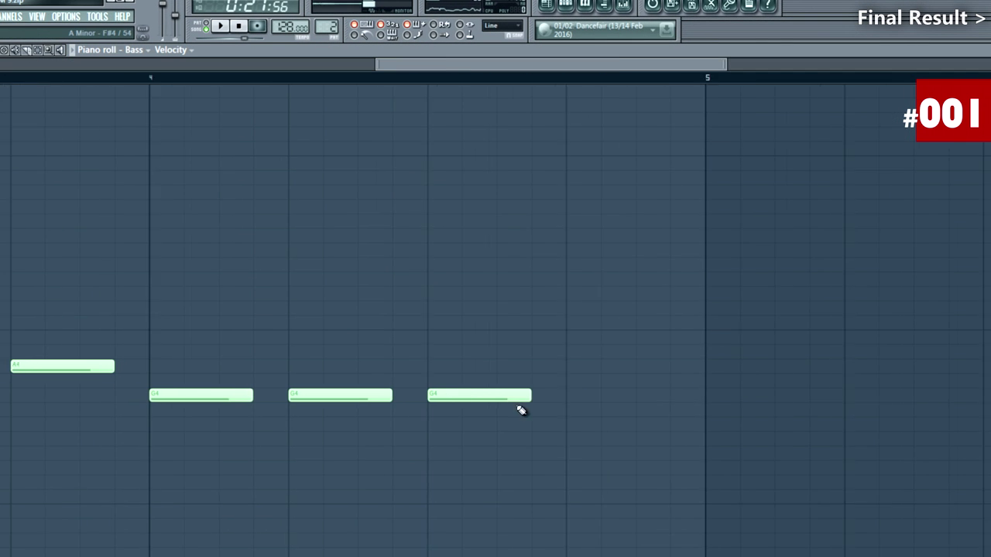
Add a fourth G4 note on the last beat of the Bass pattern's bar 4 and play the arrangement
{"action": "left_click", "coordinate": [465, 383]}
{"action": "left_click_drag", "start_coordinate": [467, 386], "coordinate": [573, 391]}
{"action": "right_click", "coordinate": [528, 379]}
{"action": "key", "text": "F5"}
{"action": "key", "text": "F6"}
{"action": "key", "text": "F6"}
{"action": "key", "text": "space"}
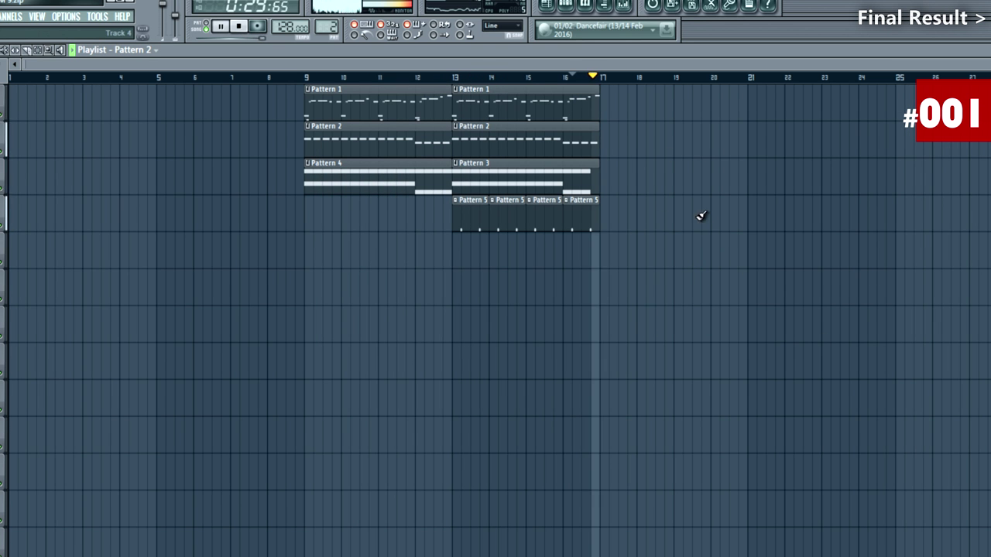
{"action": "key", "text": "space"}
Make the Pattern 1 clip at bar 9 unique and lower the final Lead note of its bar 4 to B5
{"action": "left_click", "coordinate": [313, 94]}
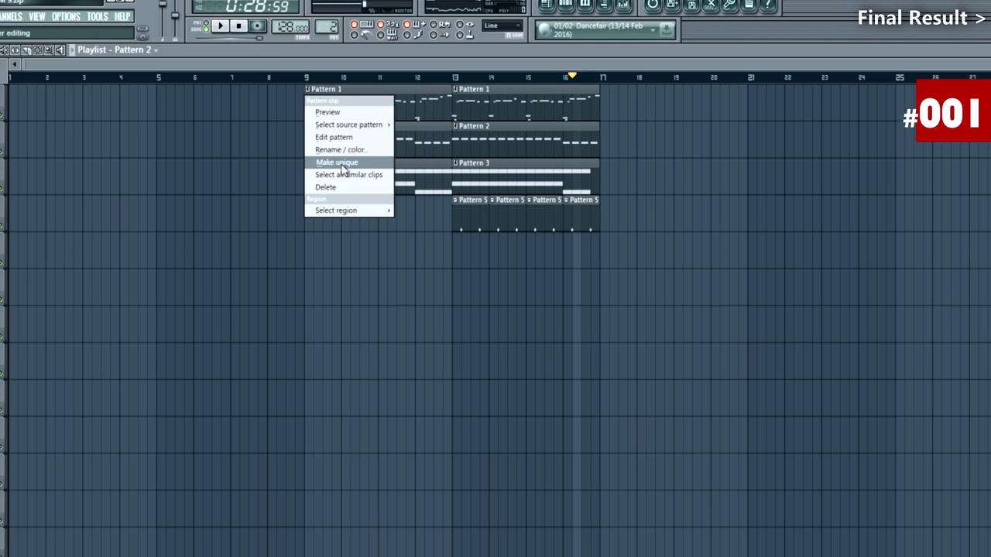
{"action": "left_click", "coordinate": [343, 161]}
{"action": "double_click", "coordinate": [404, 104]}
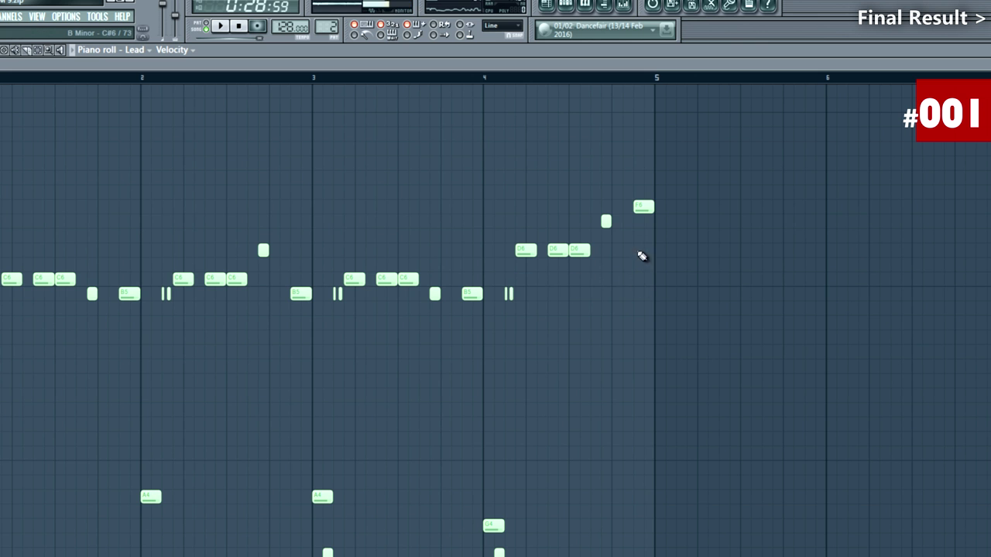
{"action": "left_click", "coordinate": [546, 83]}
{"action": "key", "text": "F7"}
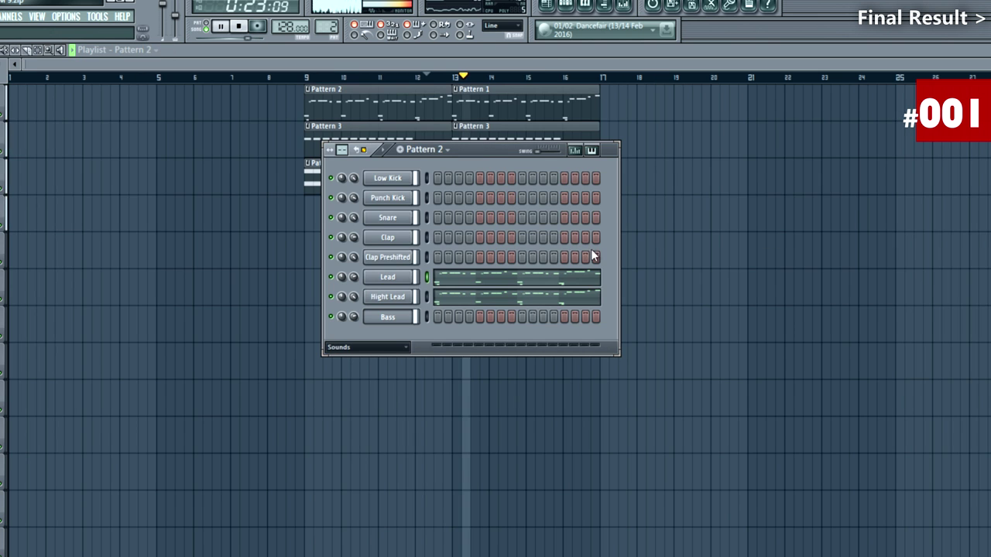
{"action": "left_click", "coordinate": [593, 281]}
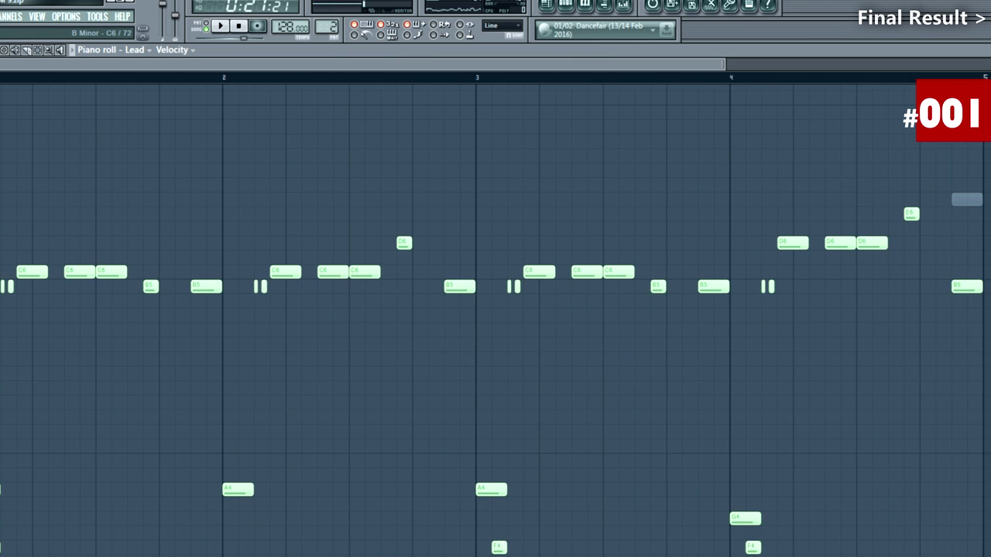
{"action": "mouse_move", "coordinate": [934, 292]}
{"action": "left_mouse_down"}
{"action": "mouse_move", "coordinate": [934, 314]}
{"action": "mouse_move", "coordinate": [931, 286]}
{"action": "left_mouse_up"}
{"action": "key", "text": "space"}
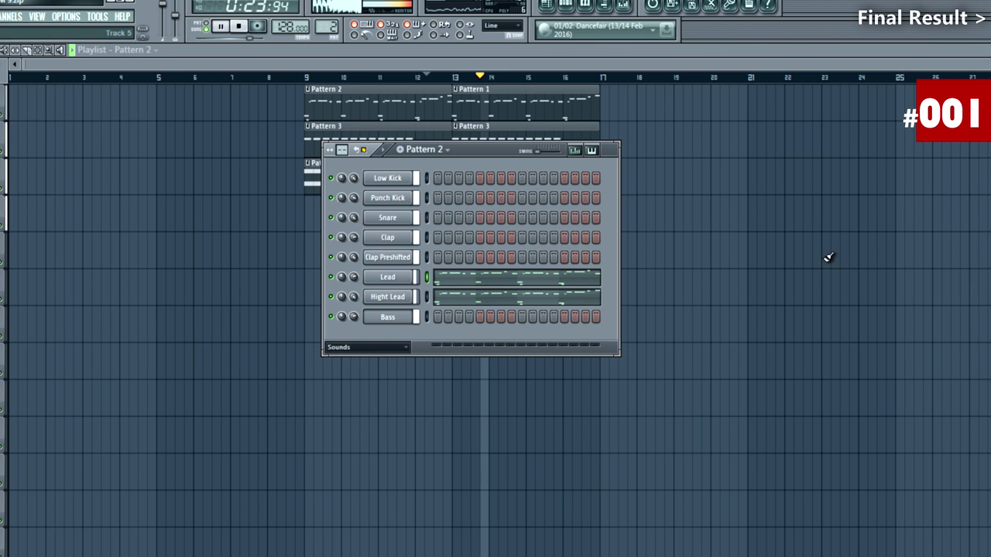
{"action": "key", "text": "F6"}
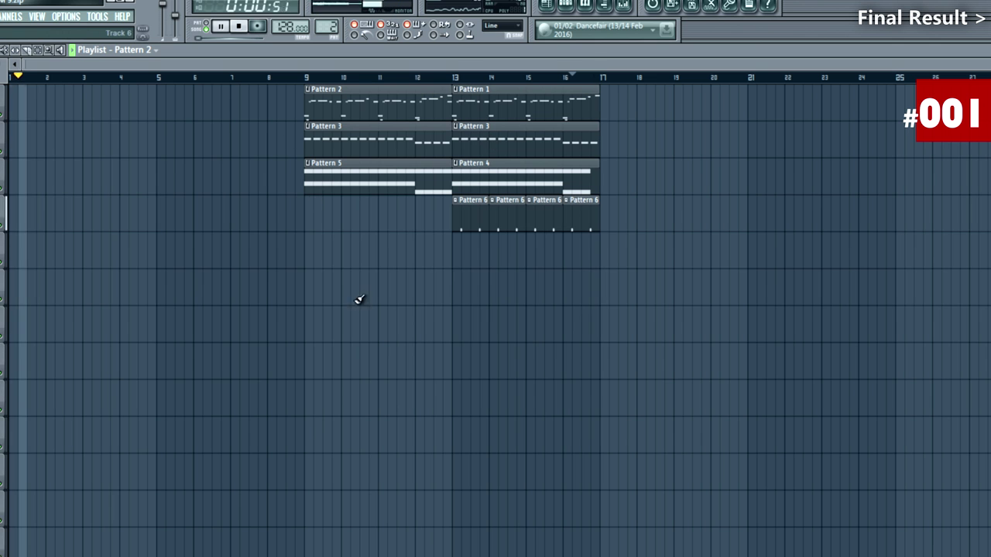
{"action": "key", "text": "space"}
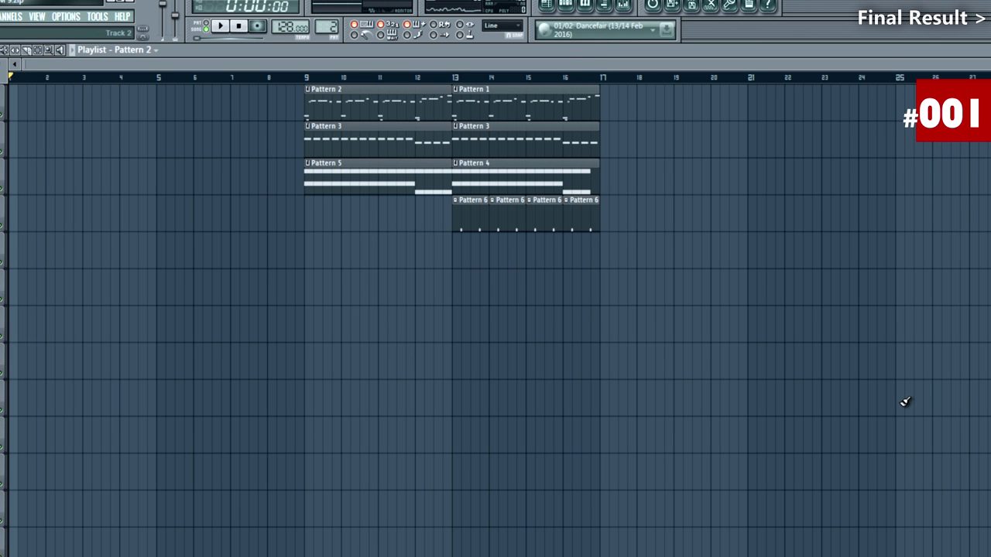
Filter the channel rack to the Samples group
{"action": "left_click", "coordinate": [567, 7]}
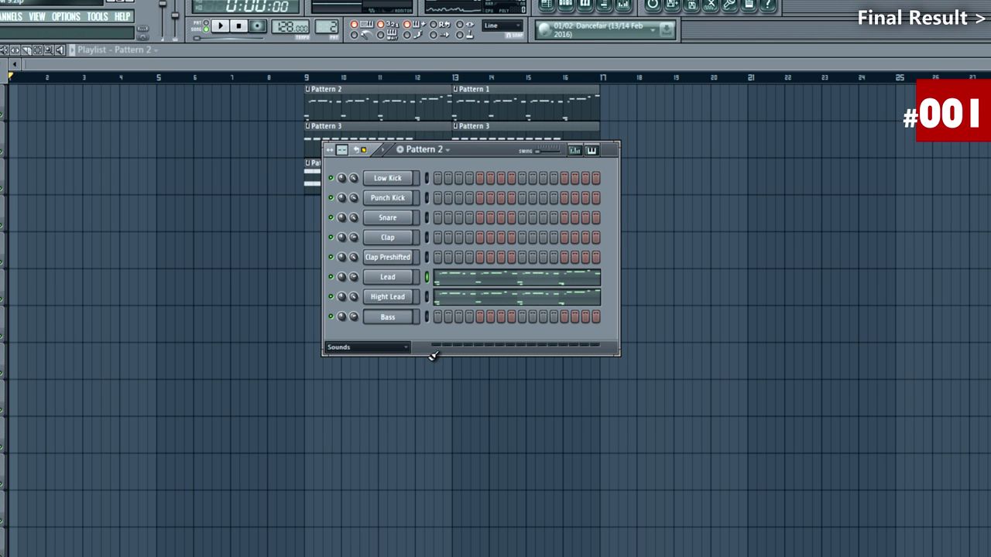
{"action": "left_click", "coordinate": [379, 350]}
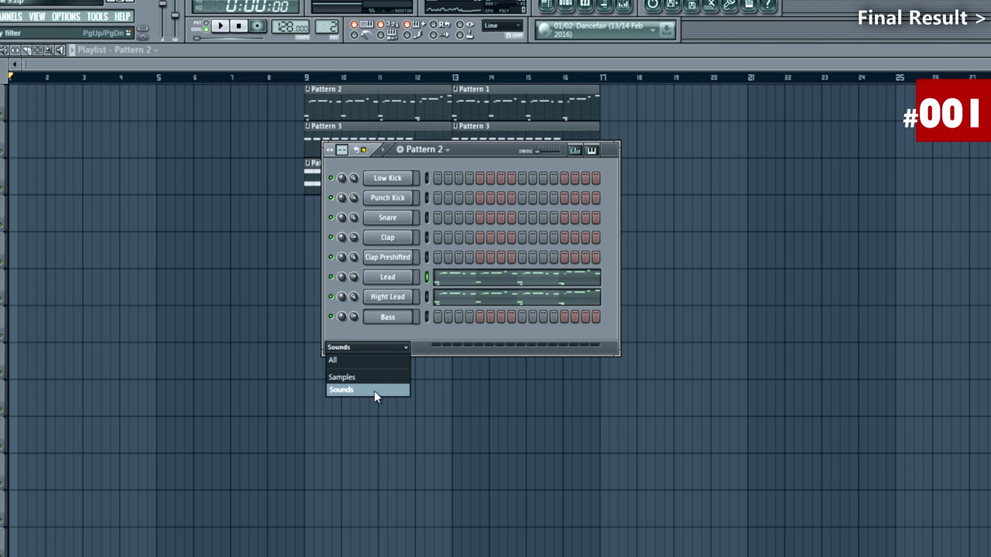
{"action": "left_click", "coordinate": [370, 379]}
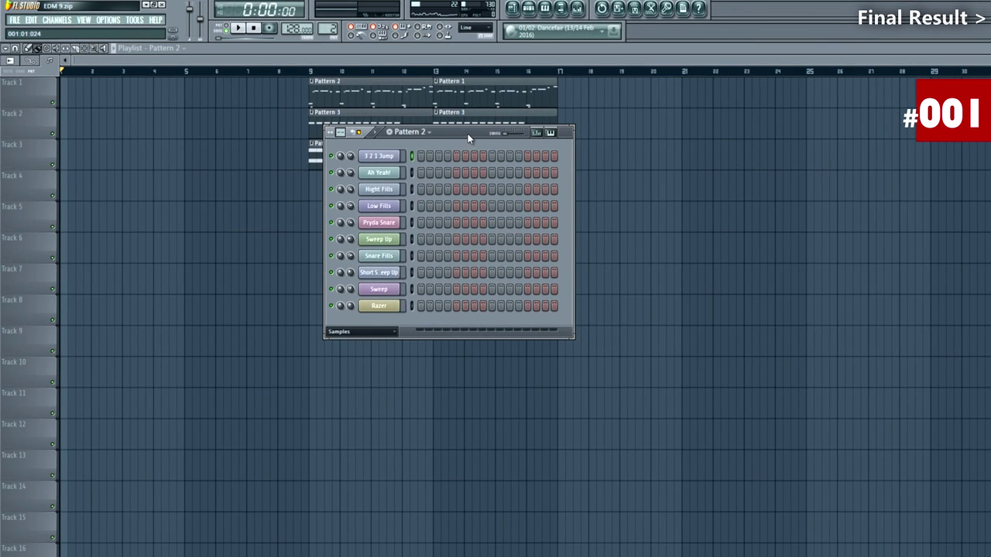
Place the 3 2 1 Jump sample on Track 4 at bar 8 and trim the clip to about three beats
{"action": "left_click", "coordinate": [390, 159]}
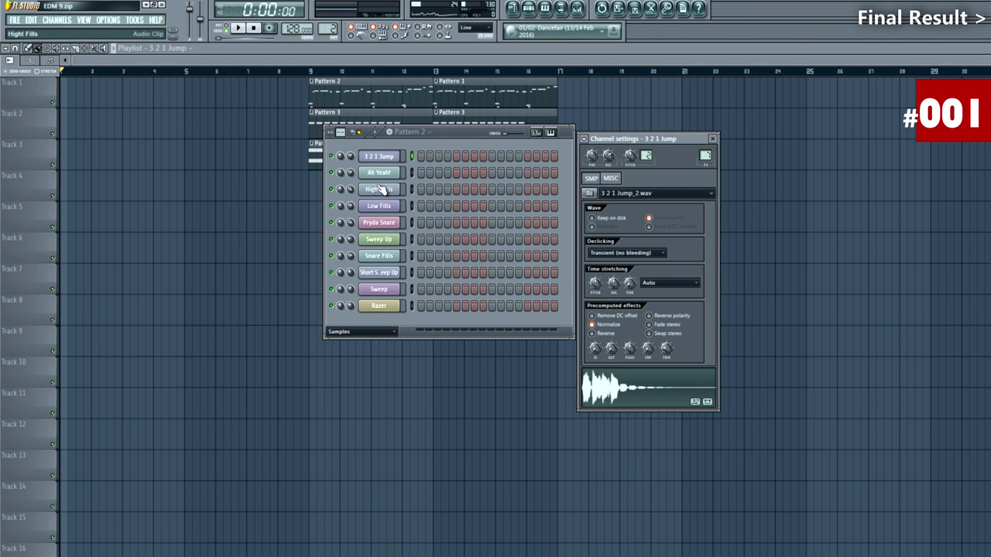
{"action": "left_click_drag", "start_coordinate": [275, 263], "coordinate": [299, 192]}
{"action": "left_click", "coordinate": [281, 72]}
{"action": "key", "text": "space"}
{"action": "scroll", "coordinate": [237, 361], "scroll_direction": "up", "scroll_amount": 5}
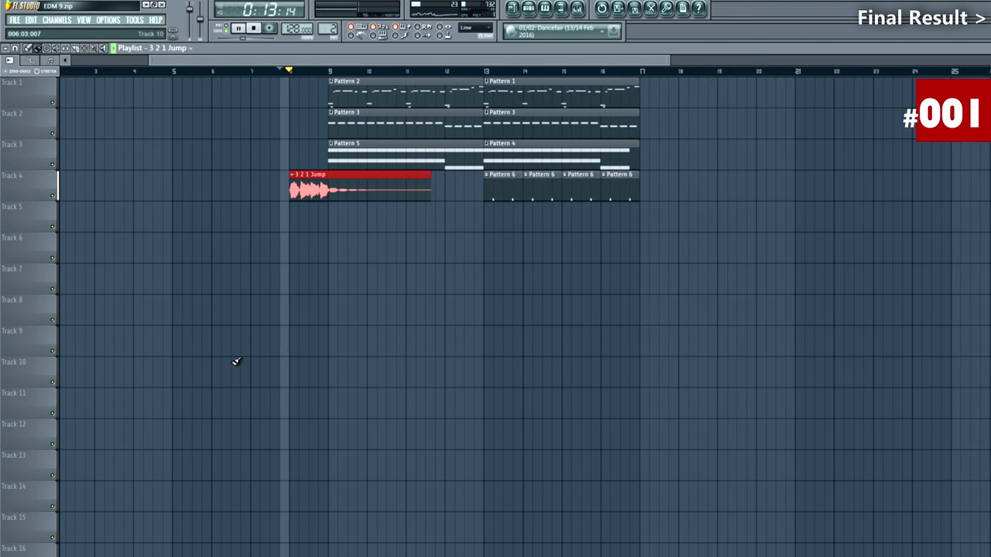
{"action": "key", "text": "space"}
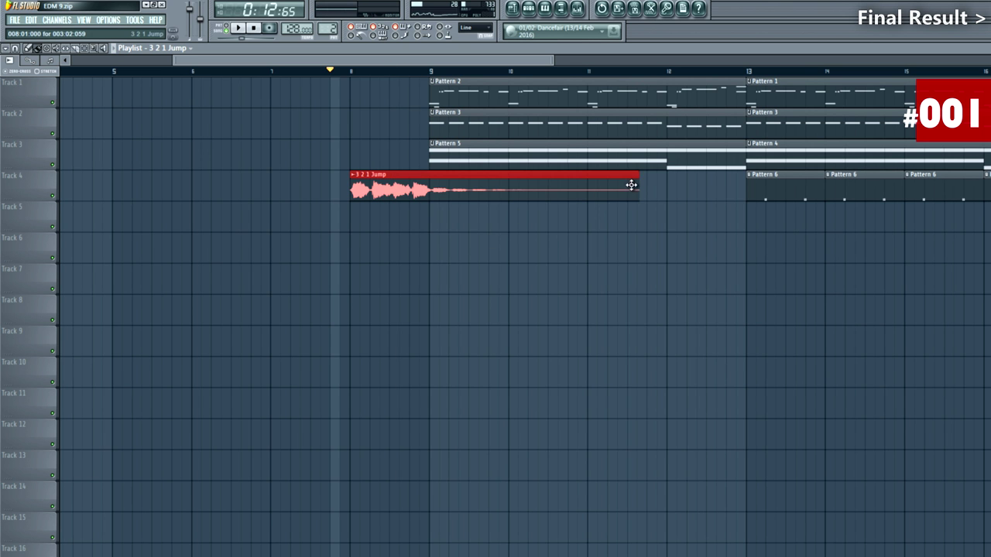
{"action": "left_click_drag", "start_coordinate": [638, 186], "coordinate": [416, 205]}
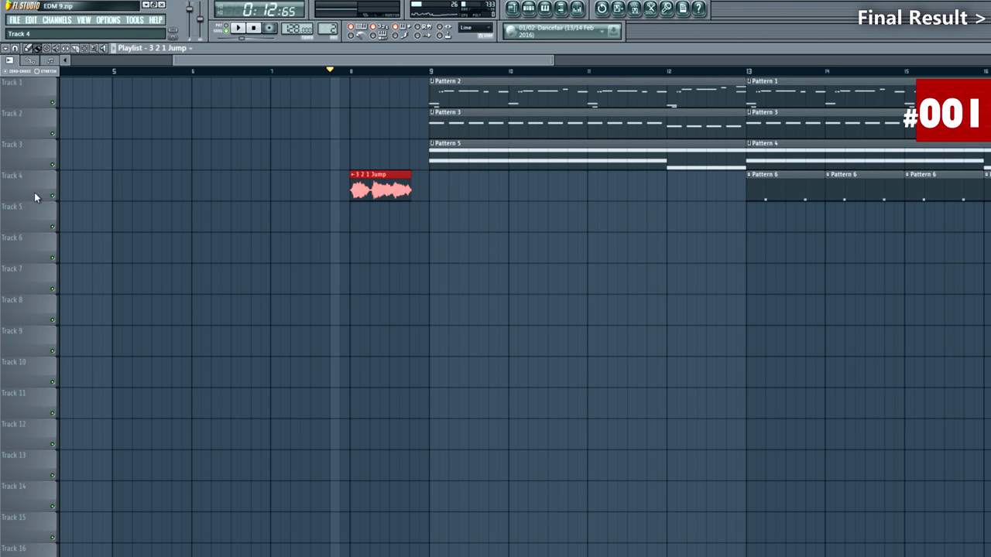
Mute Tracks 1 to 4 and move the 3 2 1 Jump clip down to Track 5
{"action": "left_click_drag", "start_coordinate": [65, 162], "coordinate": [55, 99]}
{"action": "left_click_drag", "start_coordinate": [367, 182], "coordinate": [365, 218]}
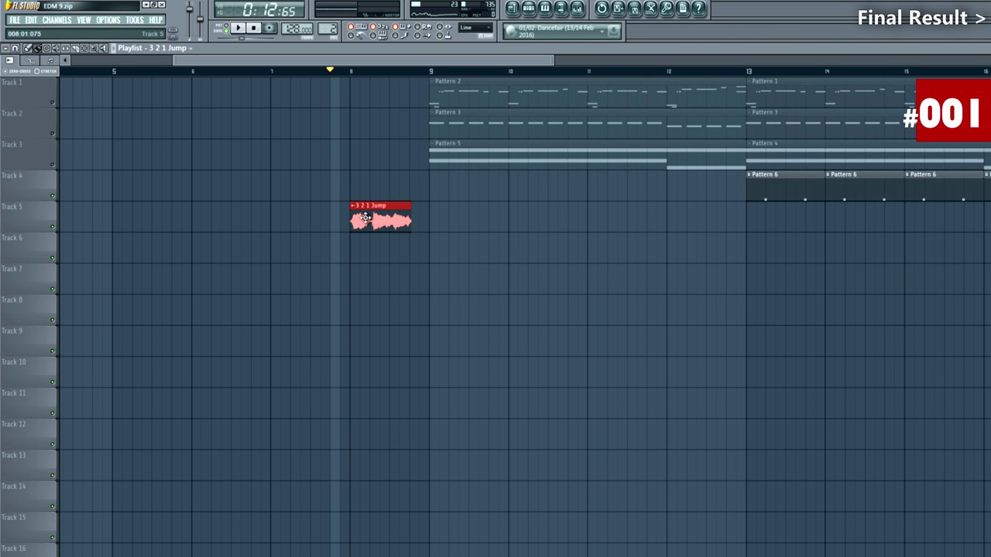
{"action": "left_click", "coordinate": [54, 194]}
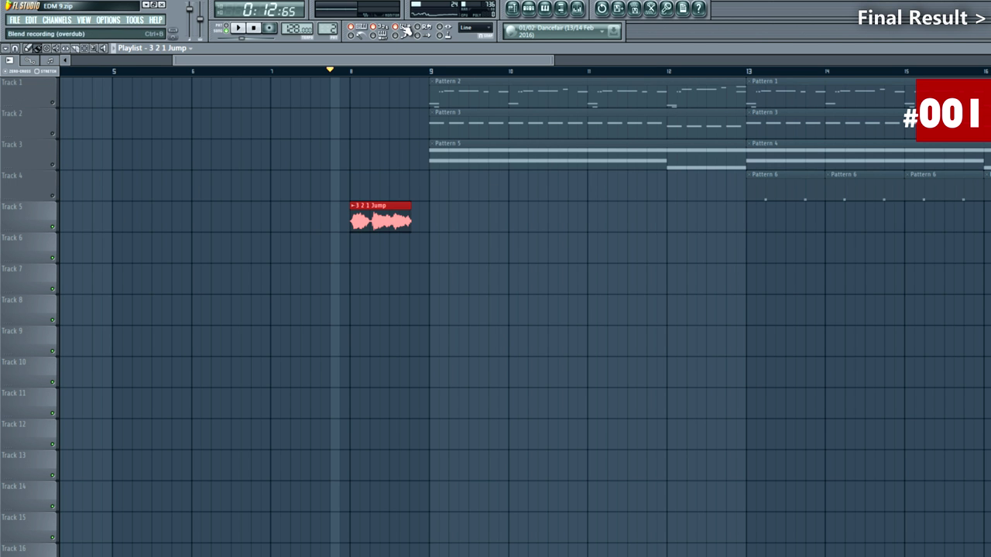
Shift the 3 2 1 Jump clip slightly ahead of bar 8 and play it back to check its timing
{"action": "scroll", "coordinate": [364, 321], "scroll_direction": "up", "scroll_amount": 6}
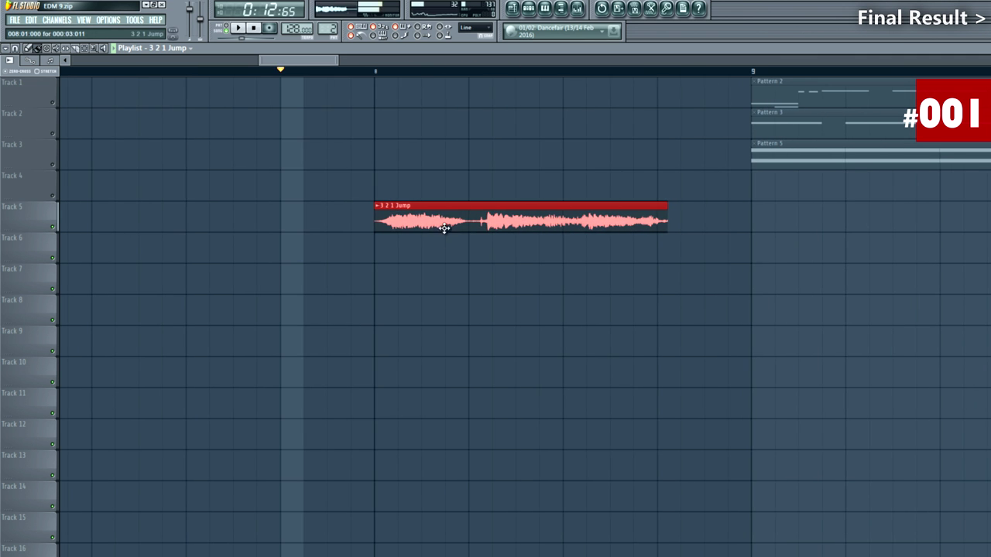
{"action": "key", "text": "space"}
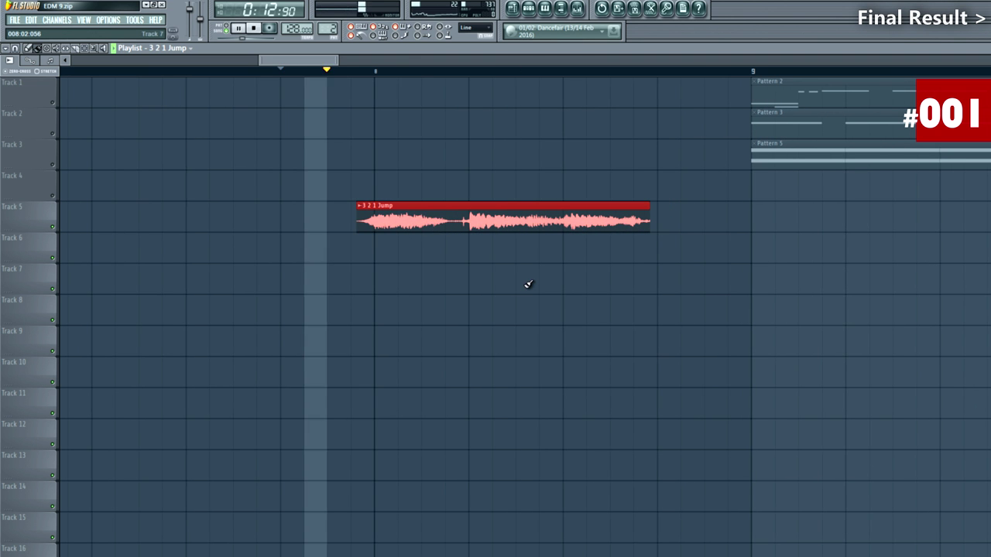
{"action": "left_click", "coordinate": [411, 325]}
{"action": "scroll", "coordinate": [371, 283], "scroll_direction": "down", "scroll_amount": 4}
{"action": "key", "text": "space"}
Place the Ah Yeah! sample on Track 6 so that it ends at bar 9
{"action": "left_click", "coordinate": [529, 8]}
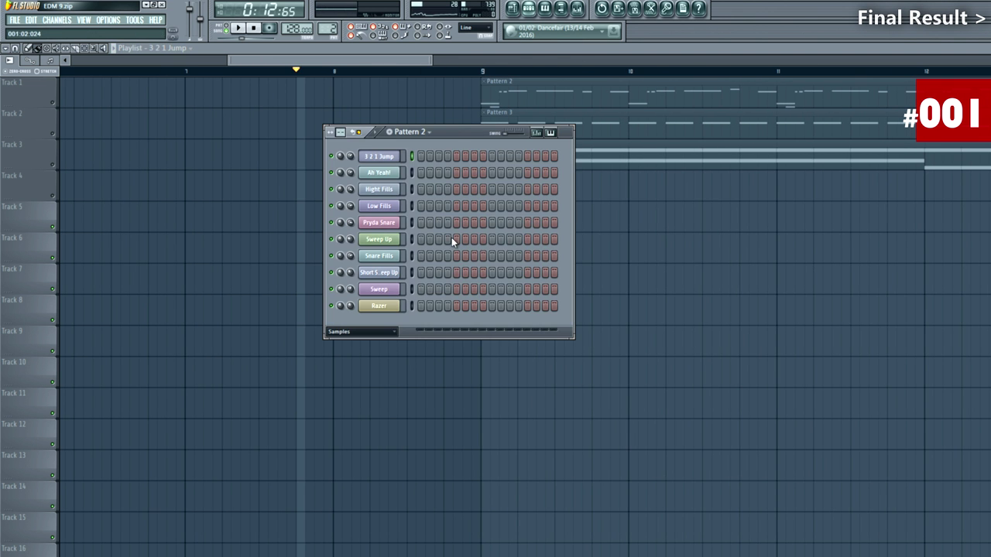
{"action": "left_click", "coordinate": [378, 172]}
{"action": "left_click_drag", "start_coordinate": [378, 172], "coordinate": [453, 240]}
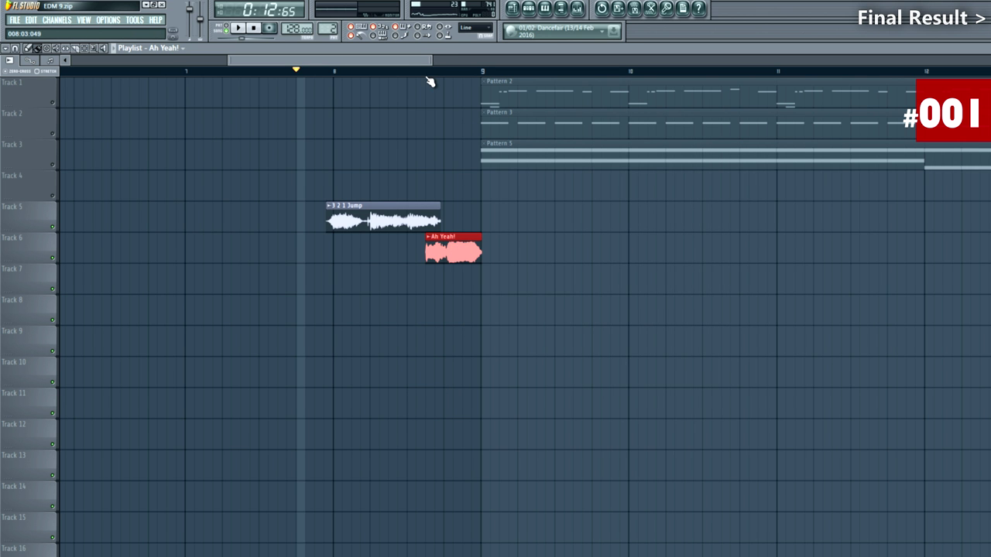
Shift the Ah Yeah! clip slightly earlier on Track 6 and play the transition back from just before bar 8
{"action": "key", "text": "space"}
{"action": "scroll", "coordinate": [474, 317], "scroll_direction": "up", "scroll_amount": 3}
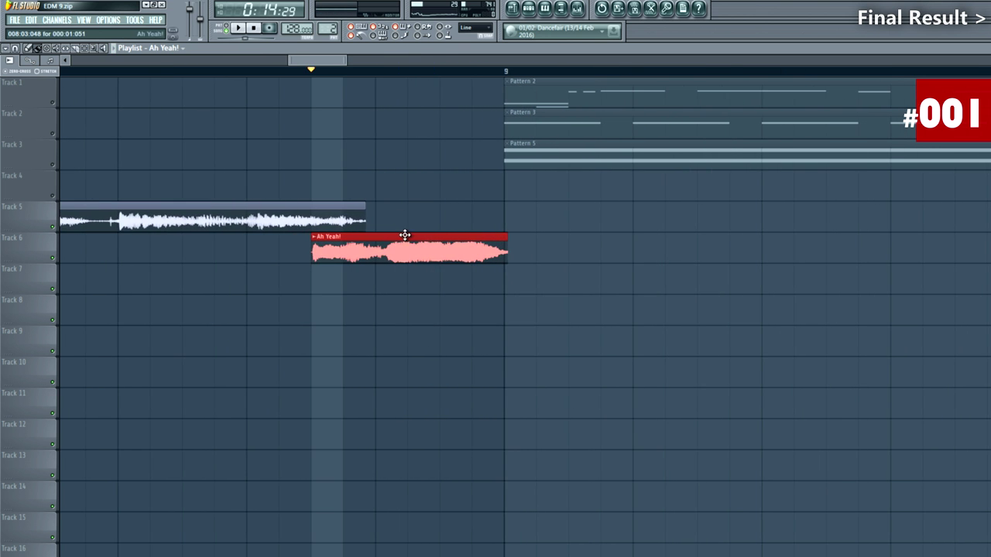
{"action": "left_click_drag", "start_coordinate": [415, 246], "coordinate": [401, 246]}
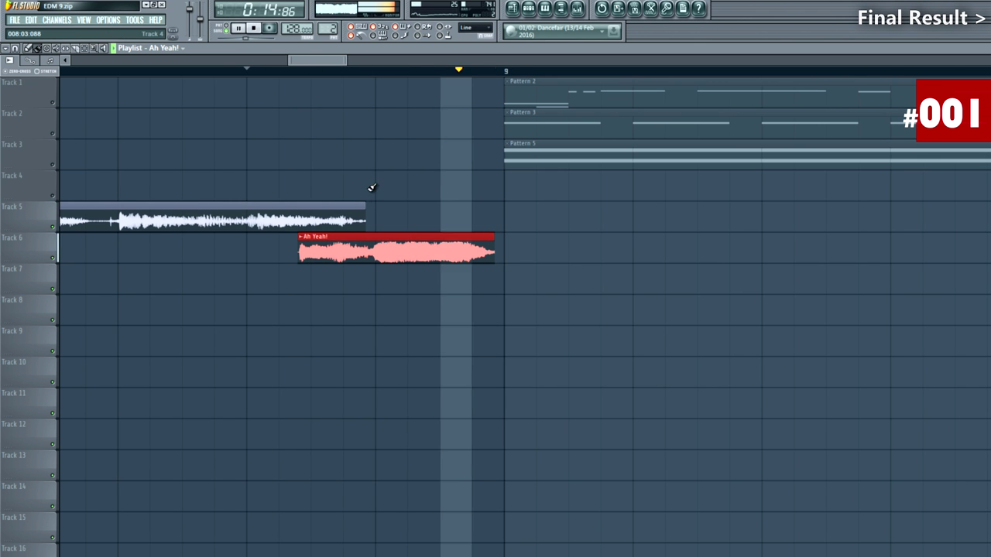
{"action": "scroll", "coordinate": [358, 161], "scroll_direction": "down", "scroll_amount": 2}
{"action": "left_click", "coordinate": [219, 72]}
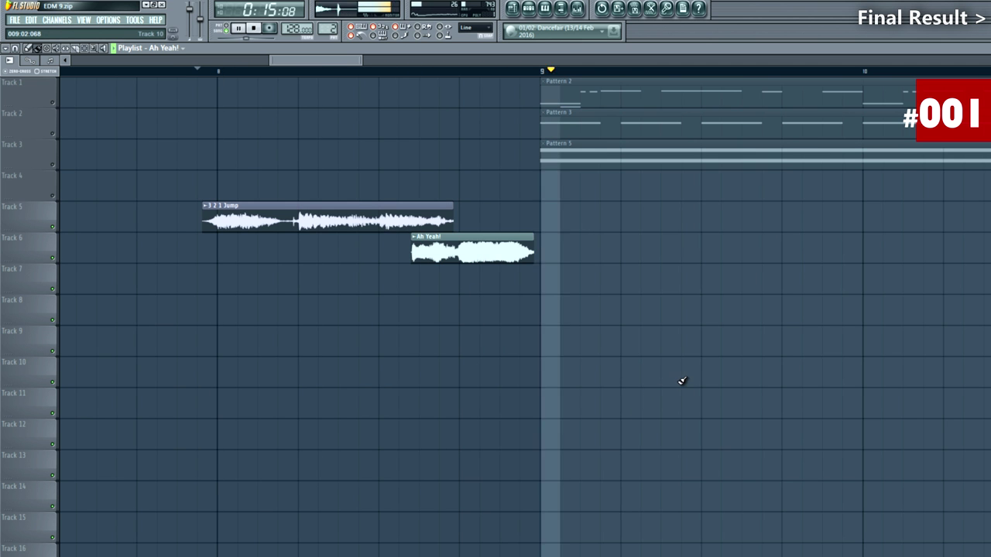
{"action": "key", "text": "space"}
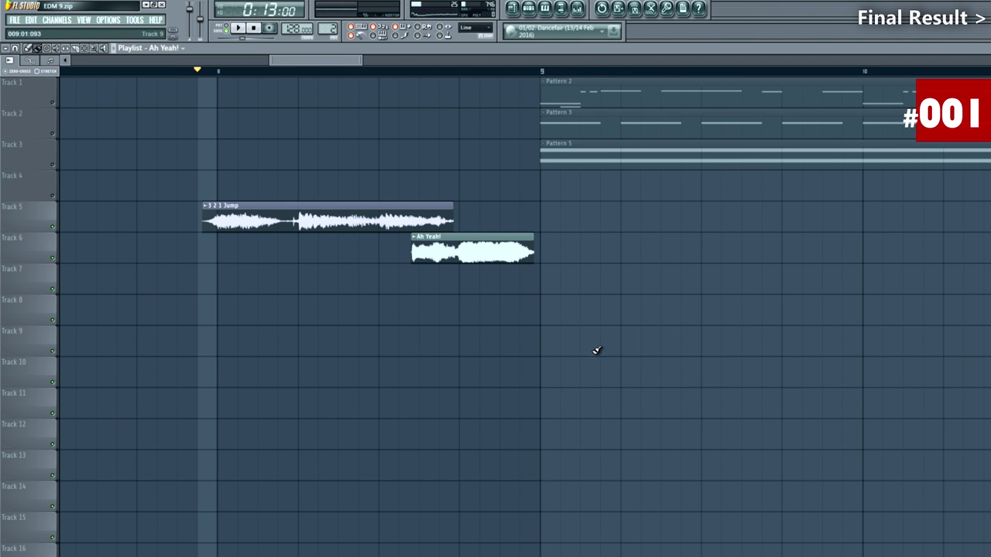
Place the Hight Fills sample on Track 9 from bar 8 and play it back with the vocals
{"action": "left_click", "coordinate": [544, 8]}
{"action": "left_click_drag", "start_coordinate": [387, 200], "coordinate": [292, 340]}
{"action": "key", "text": "space"}
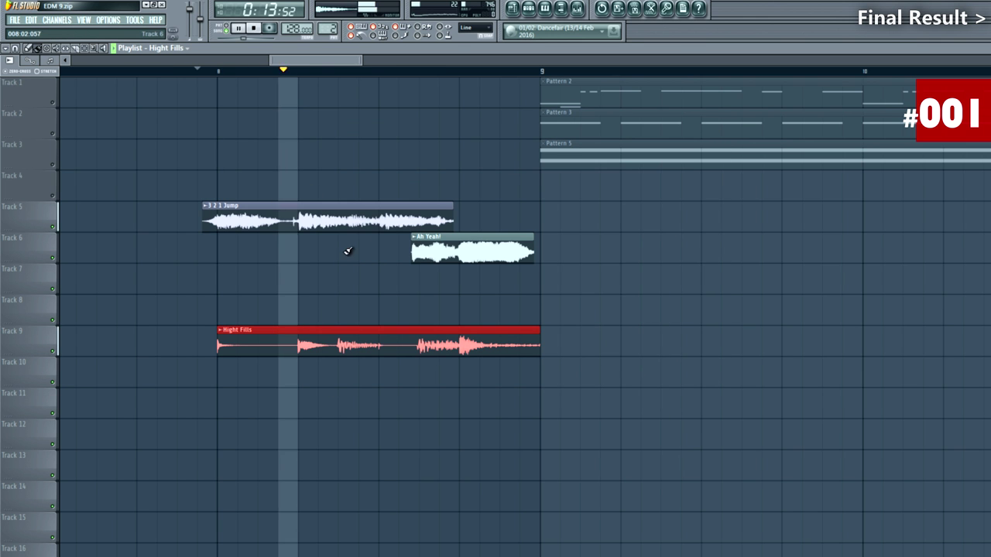
{"action": "key", "text": "space"}
{"action": "key", "text": "space"}
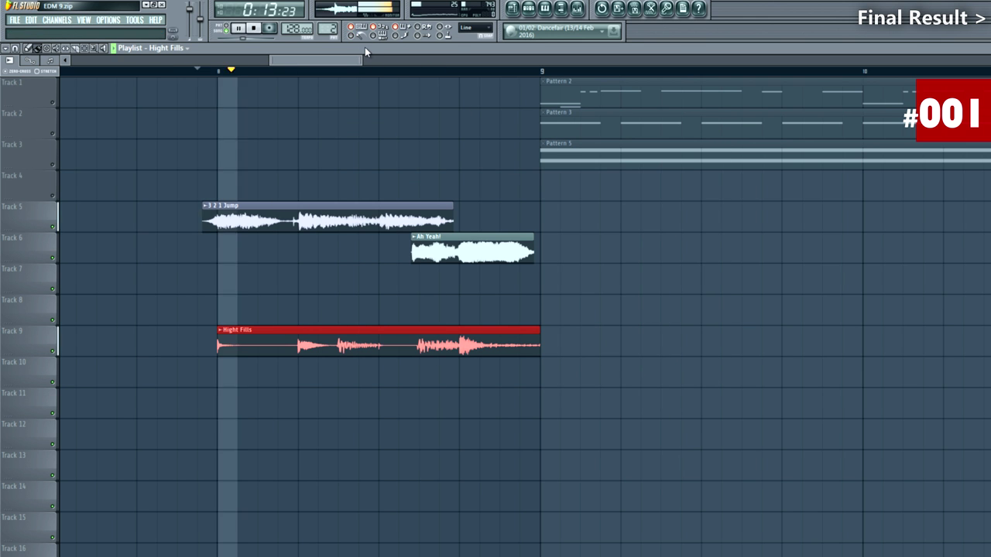
Place the Low Fills sample on Track 10 so that it ends at bar 9, and play back the fills together
{"action": "left_click", "coordinate": [532, 16]}
{"action": "key", "text": "space"}
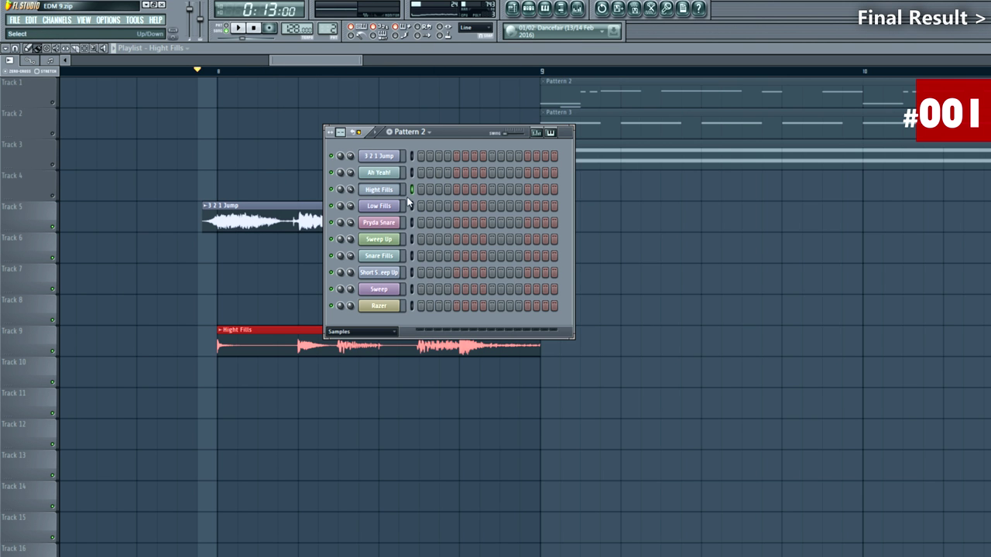
{"action": "left_click", "coordinate": [387, 207]}
{"action": "left_click", "coordinate": [432, 412]}
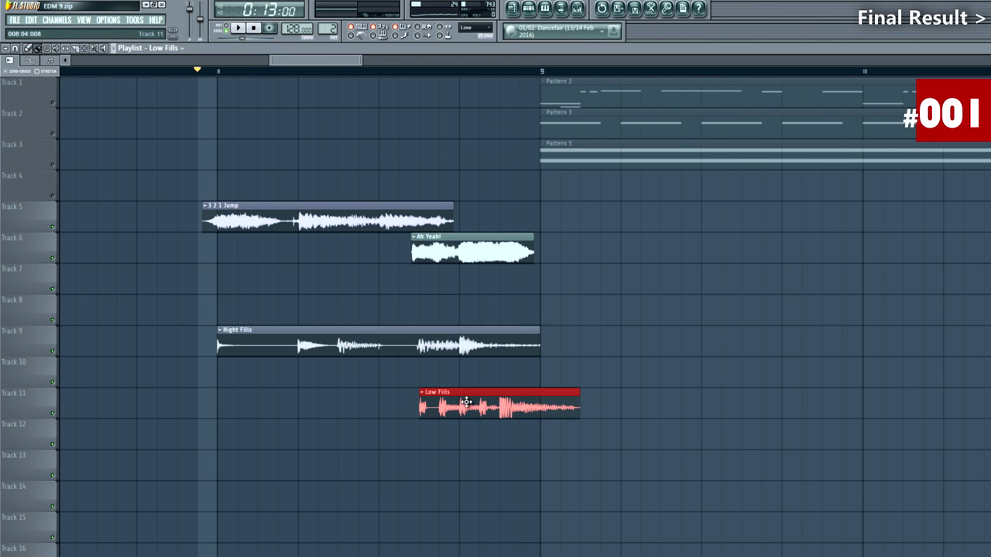
{"action": "left_click_drag", "start_coordinate": [466, 402], "coordinate": [425, 371]}
{"action": "key", "text": "space"}
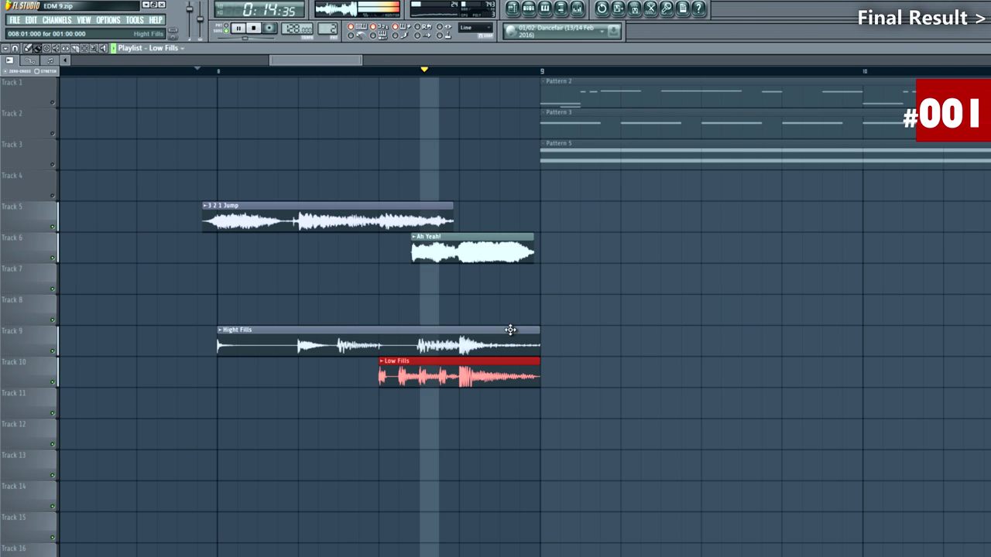
{"action": "key", "text": "space"}
Place the Pryda Snare sample on Track 7 just below the Ah Yeah! clip, with its tail slightly past bar 9
{"action": "left_click", "coordinate": [528, 8]}
{"action": "left_click", "coordinate": [386, 223]}
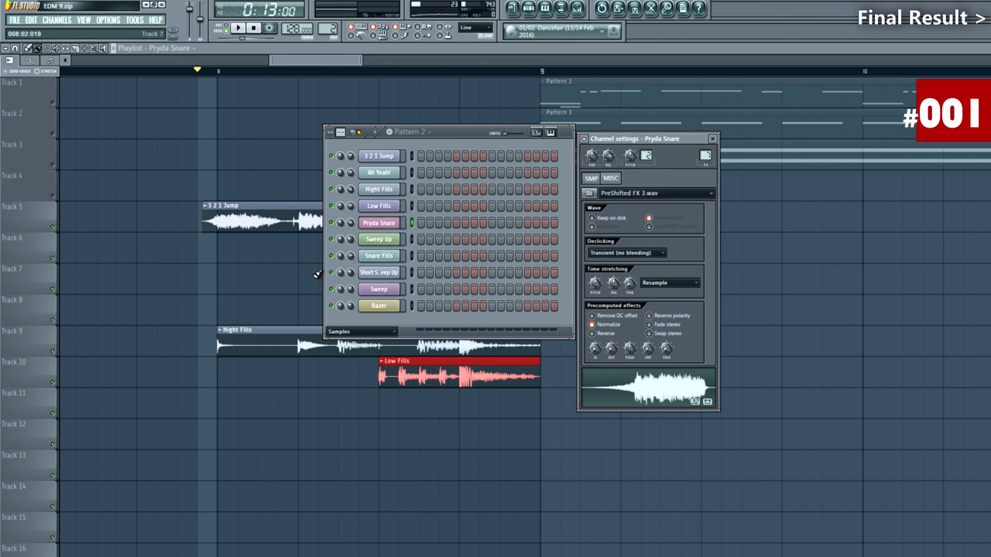
{"action": "left_click", "coordinate": [326, 282]}
{"action": "left_click_drag", "start_coordinate": [327, 282], "coordinate": [448, 281]}
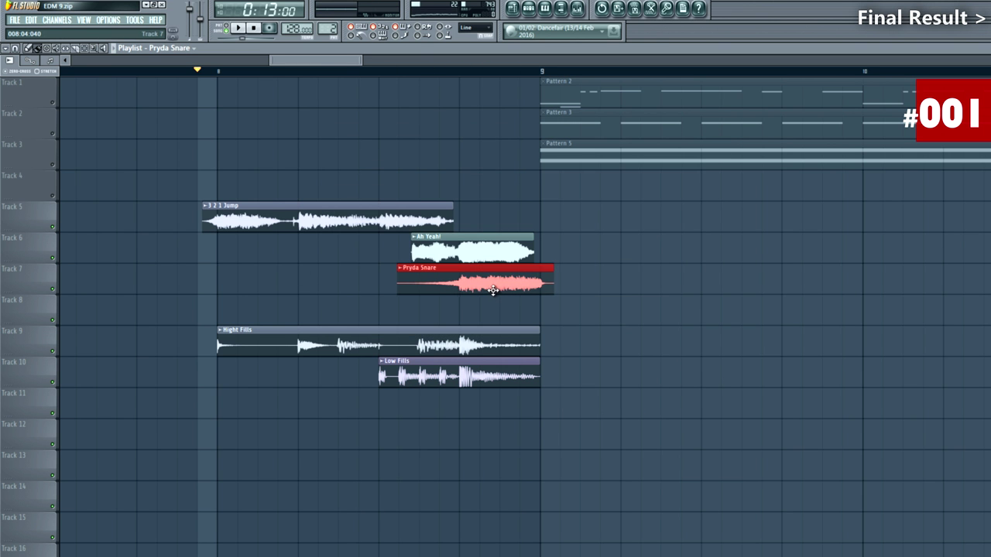
{"action": "key", "text": "space"}
Trim the end of the Pryda Snare clip to bar 9 and play back the transition
{"action": "scroll", "coordinate": [579, 338], "scroll_direction": "up", "scroll_amount": 4}
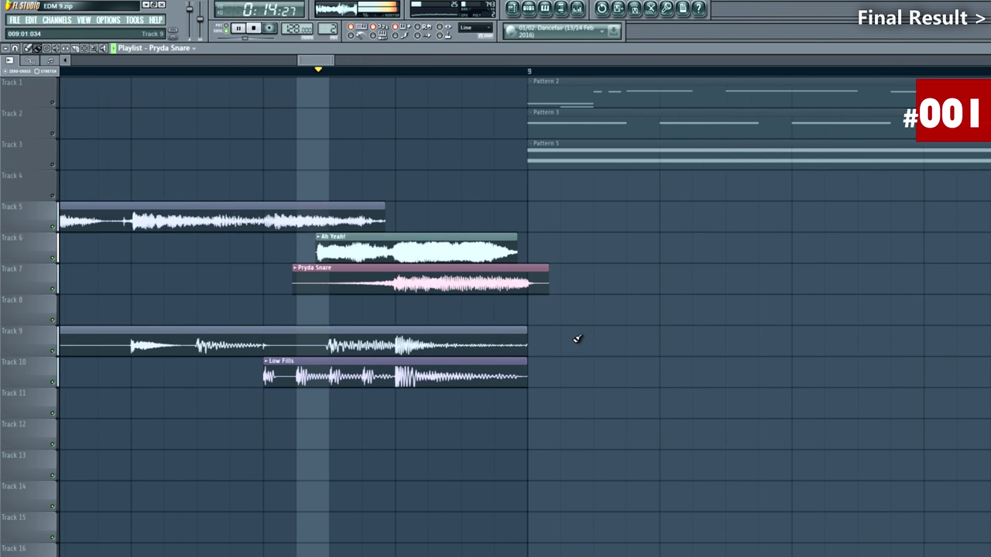
{"action": "key", "text": "space"}
{"action": "left_click_drag", "start_coordinate": [532, 285], "coordinate": [491, 293]}
{"action": "key", "text": "space"}
{"action": "scroll", "coordinate": [743, 344], "scroll_direction": "down", "scroll_amount": 5}
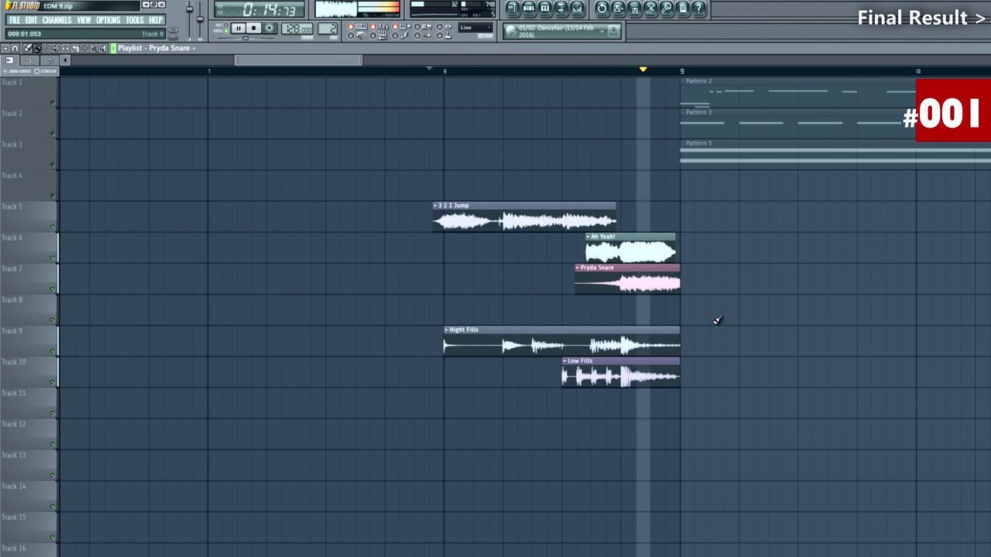
{"action": "key", "text": "space"}
Rearrange the sample clips so Ah Yeah!, Pryda Snare, Hight Fills, Low Fills and 3 2 1 Jump occupy Tracks 2 to 6 in that order
{"action": "left_click_drag", "start_coordinate": [644, 354], "coordinate": [643, 296]}
{"action": "left_click_drag", "start_coordinate": [634, 366], "coordinate": [634, 334]}
{"action": "left_click_drag", "start_coordinate": [642, 172], "coordinate": [560, 415]}
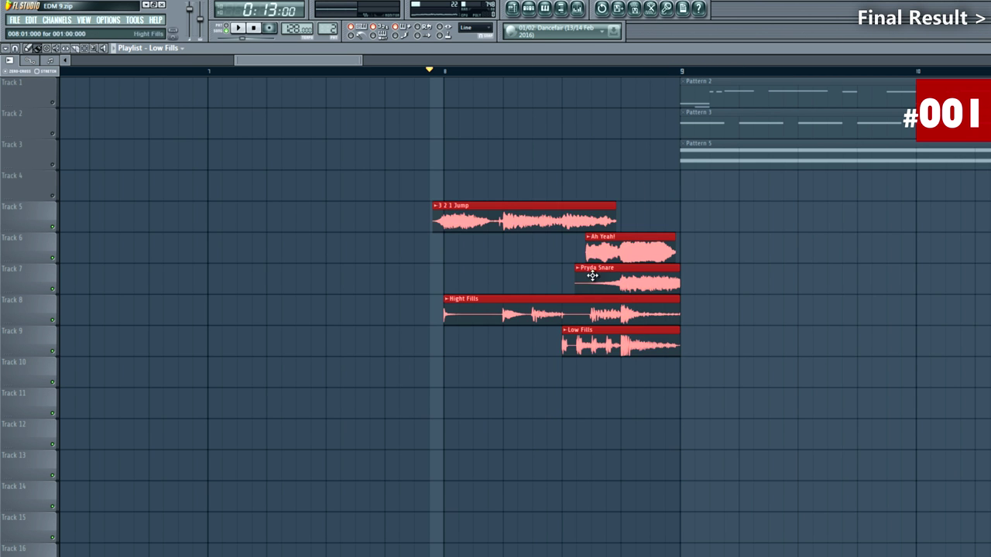
{"action": "left_click_drag", "start_coordinate": [584, 208], "coordinate": [585, 69]}
{"action": "left_click_drag", "start_coordinate": [486, 106], "coordinate": [485, 259]}
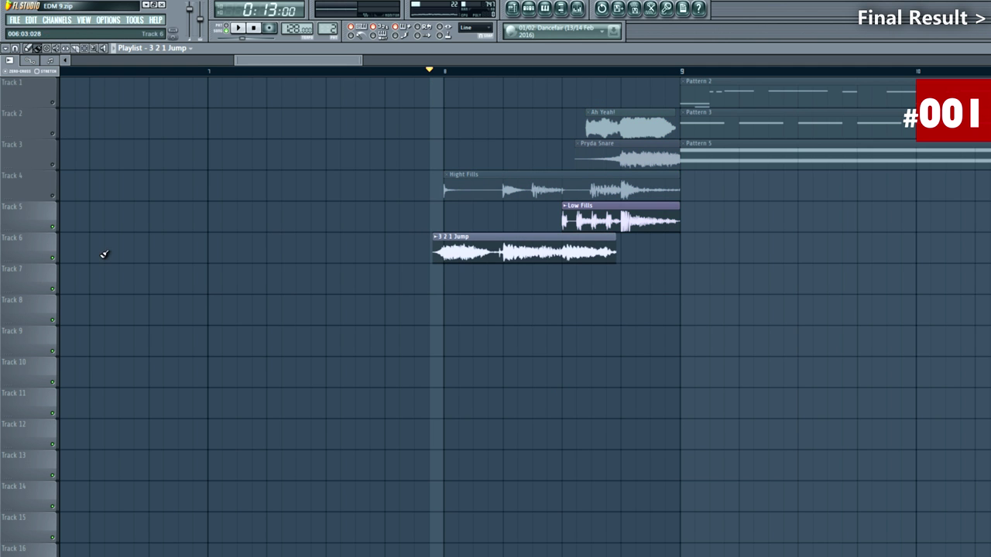
Unmute Tracks 1 to 4 and move the five sample clips up one track, checking the playback into the drop
{"action": "left_click", "coordinate": [56, 260]}
{"action": "key", "text": "space"}
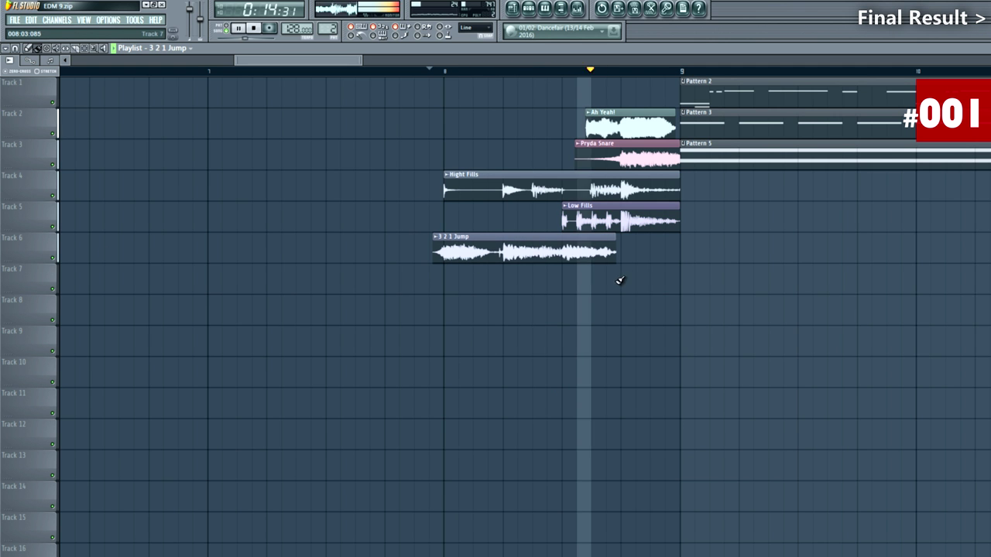
{"action": "left_click_drag", "start_coordinate": [641, 261], "coordinate": [557, 106]}
{"action": "left_click_drag", "start_coordinate": [562, 242], "coordinate": [562, 212]}
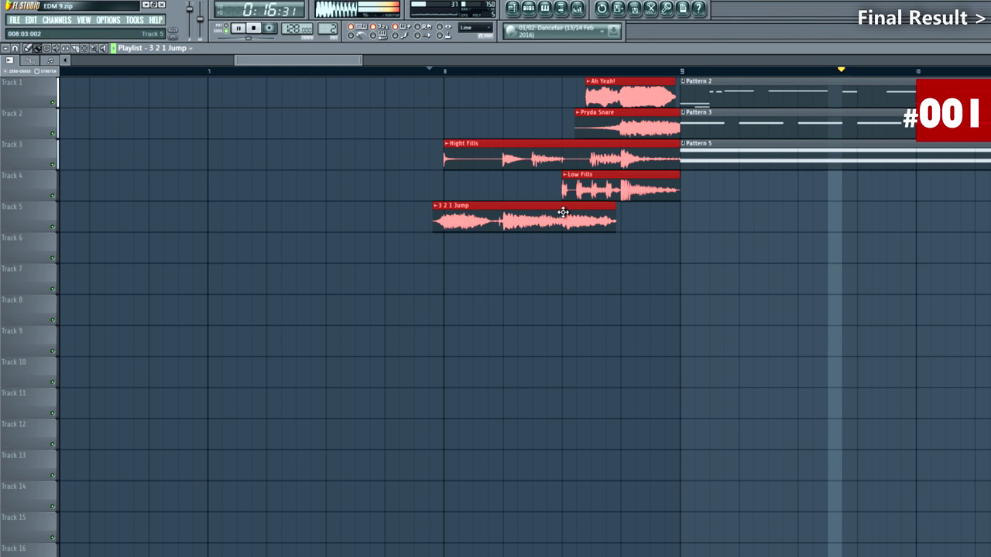
{"action": "left_click", "coordinate": [537, 276]}
{"action": "scroll", "coordinate": [503, 276], "scroll_direction": "down", "scroll_amount": 6}
{"action": "key", "text": "space"}
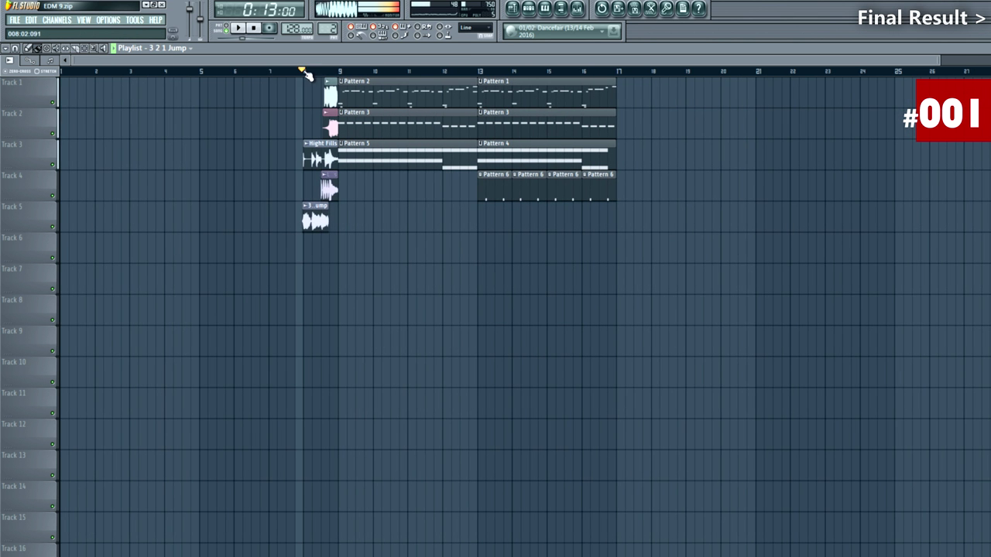
Place the Snare Fills sample on Track 6 from bar 1 and play back its beginning and ending
{"action": "left_click", "coordinate": [528, 9]}
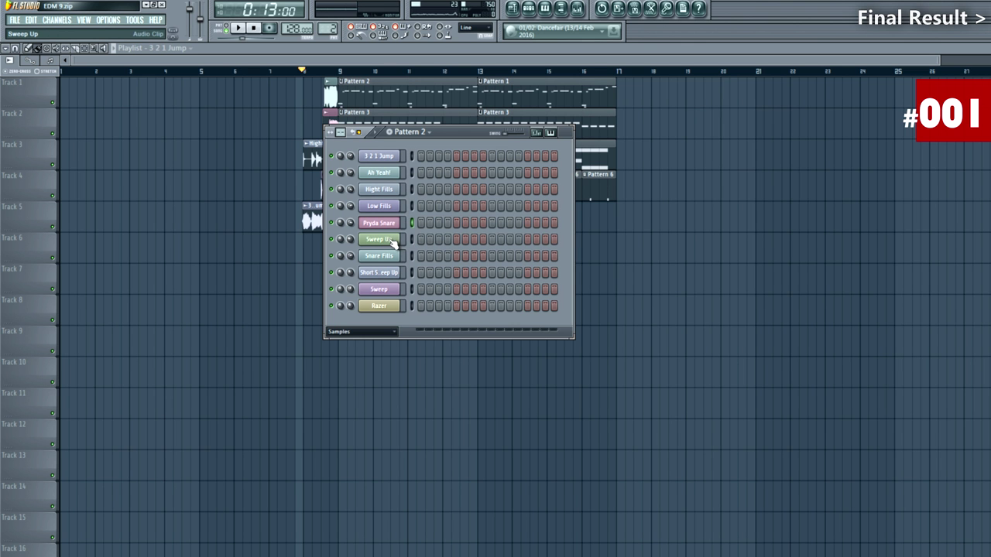
{"action": "left_click", "coordinate": [392, 256]}
{"action": "left_click_drag", "start_coordinate": [392, 256], "coordinate": [119, 236]}
{"action": "left_click", "coordinate": [67, 71]}
{"action": "key", "text": "space"}
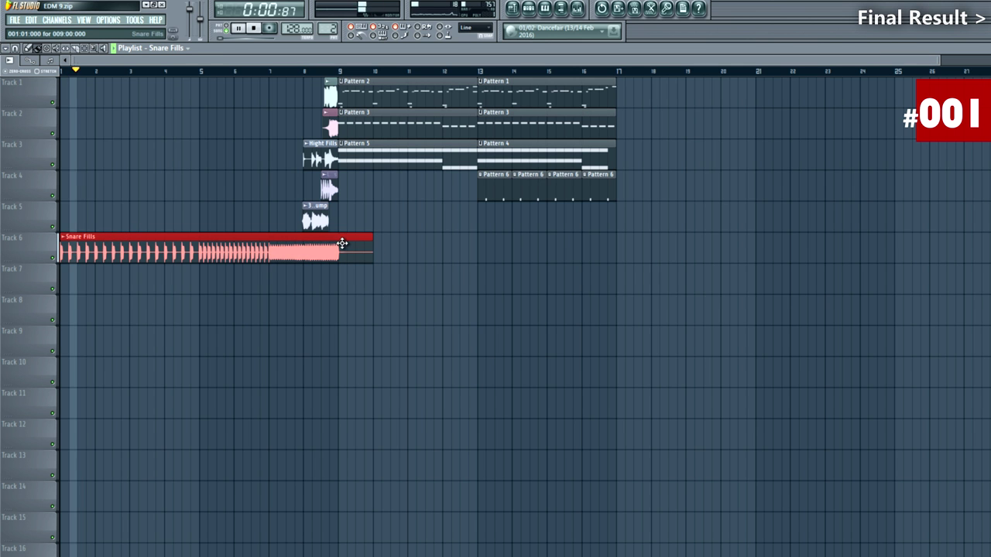
{"action": "left_click", "coordinate": [267, 72]}
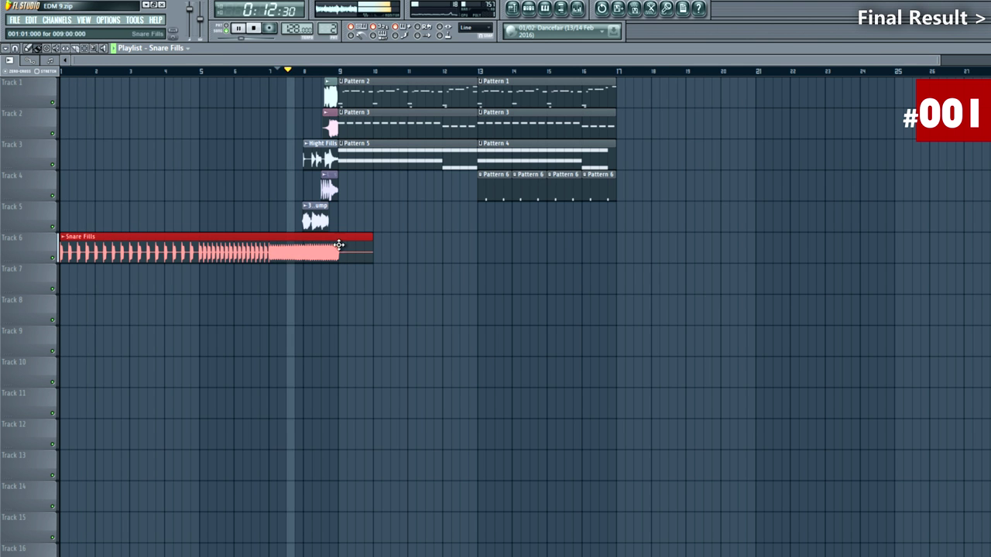
Trim the Snare Fills clip to end at bar 8, move it to Track 1 and play back its ending
{"action": "key", "text": "space"}
{"action": "left_click_drag", "start_coordinate": [371, 255], "coordinate": [287, 93]}
{"action": "key", "text": "space"}
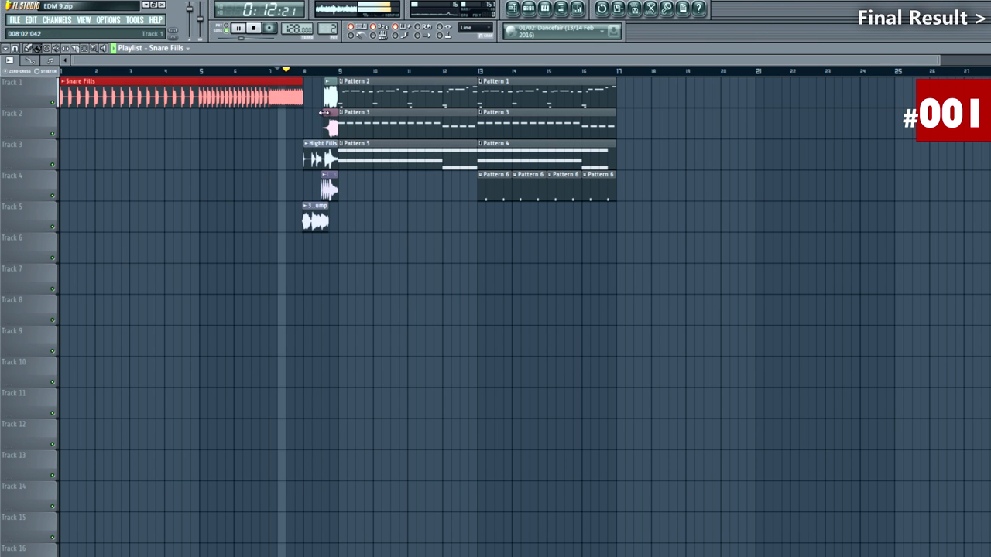
{"action": "left_click", "coordinate": [378, 226]}
{"action": "key", "text": "space"}
Place the Sweep Up sample on Track 7 at bar 1 and trim about a quarter bar off its start
{"action": "left_click", "coordinate": [529, 8]}
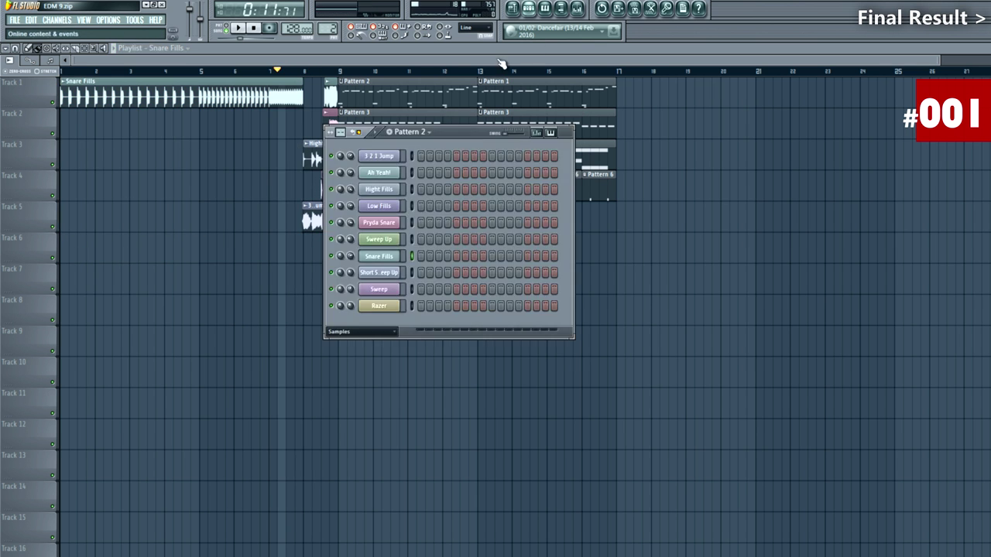
{"action": "left_click_drag", "start_coordinate": [394, 244], "coordinate": [157, 277]}
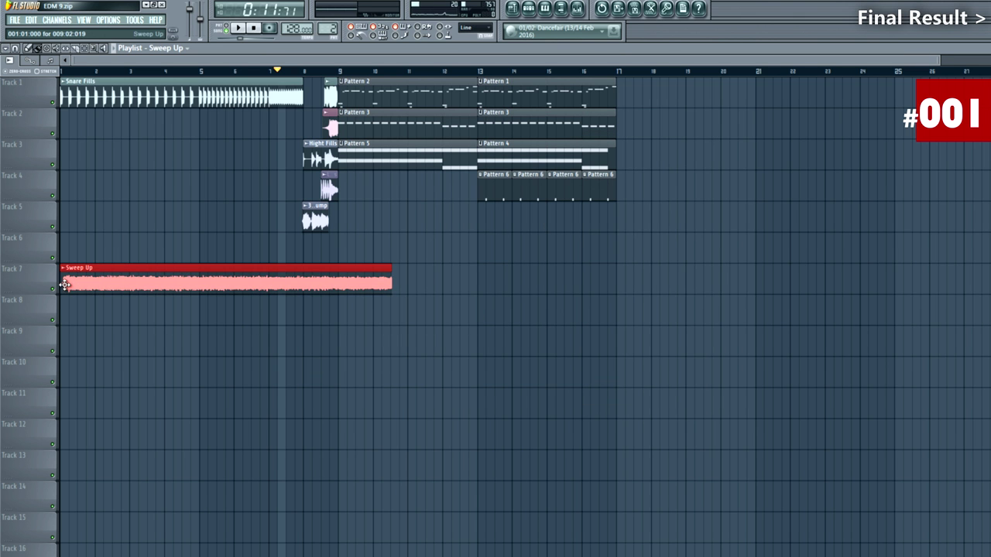
{"action": "left_click_drag", "start_coordinate": [110, 283], "coordinate": [101, 283]}
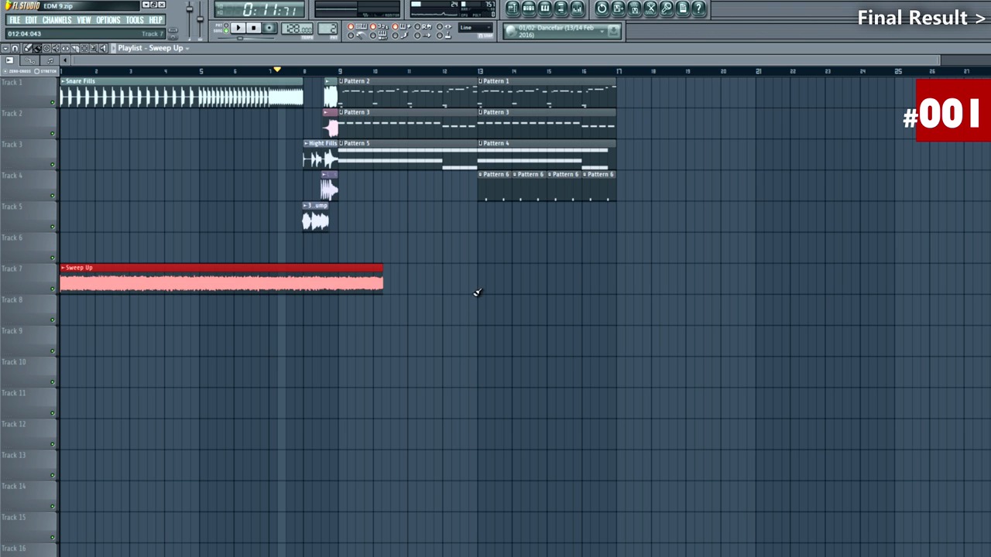
Shorten the Sweep Up clip to end at bar 8, move it to Track 2 and play back the build-up
{"action": "left_click_drag", "start_coordinate": [376, 288], "coordinate": [311, 291]}
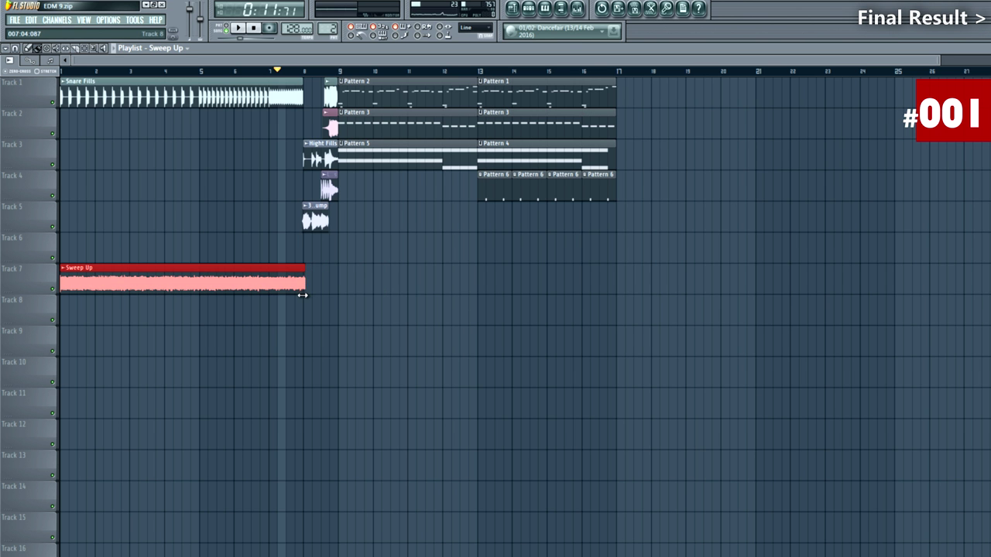
{"action": "scroll", "coordinate": [302, 294], "scroll_direction": "up", "scroll_amount": 5}
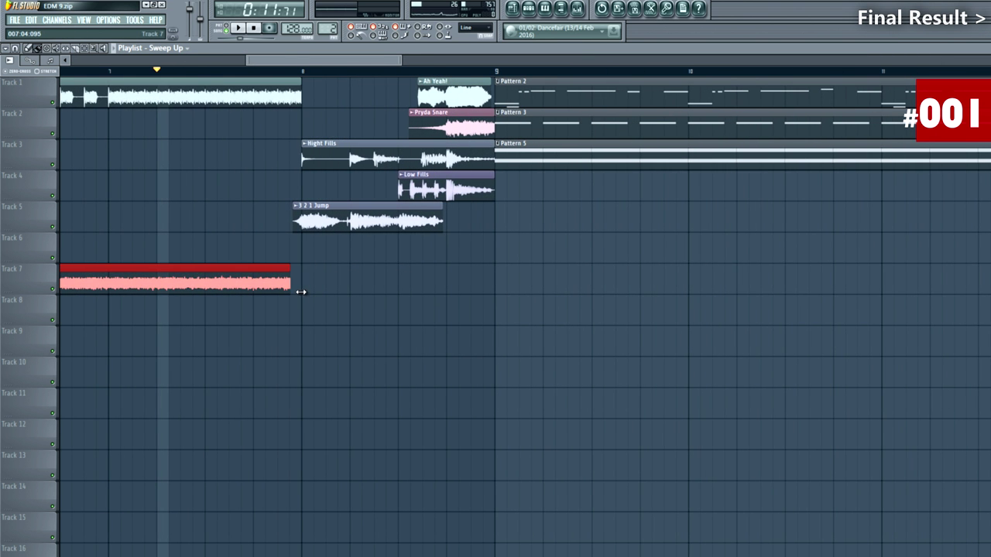
{"action": "scroll", "coordinate": [301, 291], "scroll_direction": "up", "scroll_amount": 4}
{"action": "left_click_drag", "start_coordinate": [294, 292], "coordinate": [309, 151]}
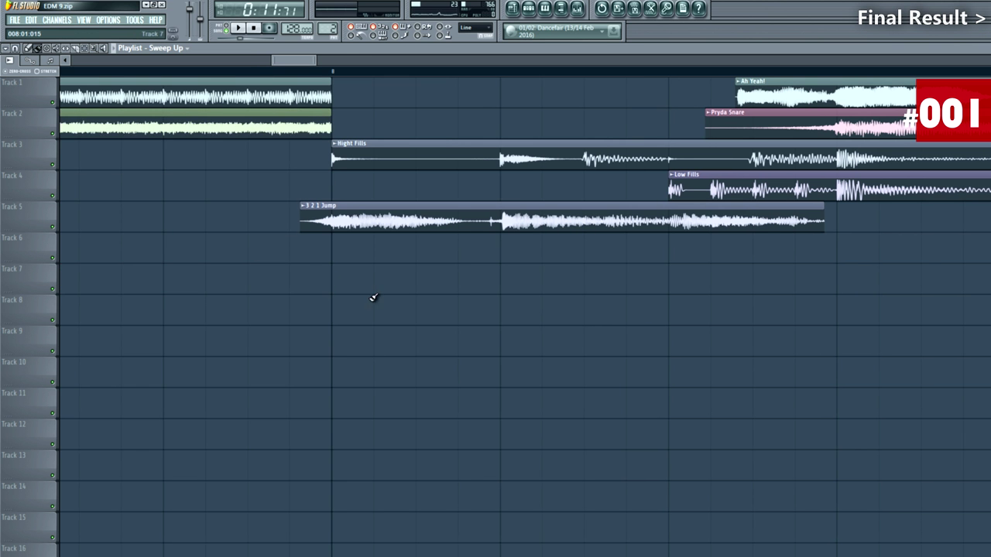
{"action": "scroll", "coordinate": [618, 358], "scroll_direction": "down", "scroll_amount": 8}
{"action": "left_click", "coordinate": [67, 71]}
{"action": "key", "text": "space"}
{"action": "left_click", "coordinate": [436, 71]}
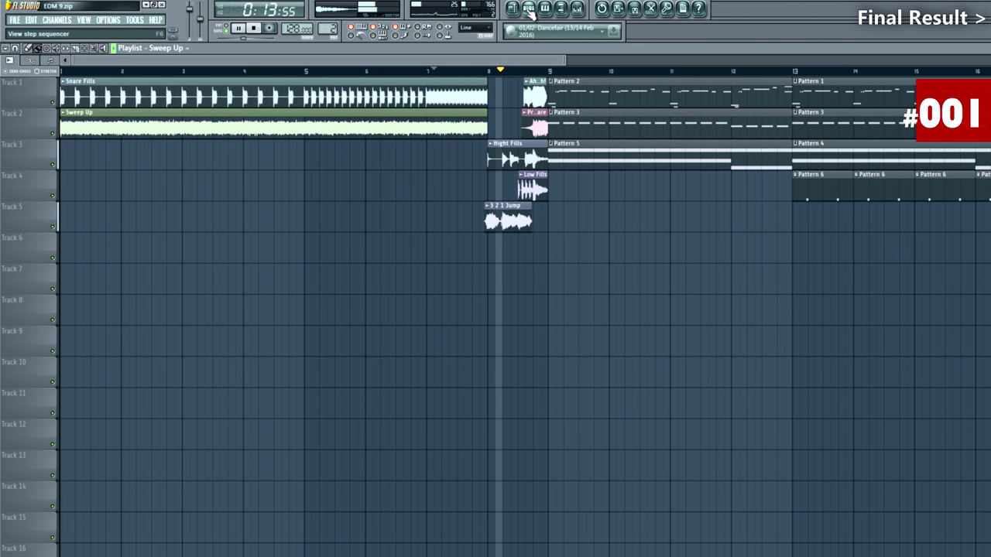
{"action": "key", "text": "space"}
Place the Short Sweep Up sample on Track 9 starting at bar 1
{"action": "key", "text": "F6"}
{"action": "left_click", "coordinate": [381, 274]}
{"action": "left_click", "coordinate": [250, 325]}
{"action": "left_click_drag", "start_coordinate": [410, 309], "coordinate": [177, 364]}
{"action": "scroll", "coordinate": [178, 363], "scroll_direction": "down", "scroll_amount": 3}
{"action": "scroll", "coordinate": [177, 363], "scroll_direction": "down", "scroll_amount": 2}
{"action": "left_click_drag", "start_coordinate": [62, 345], "coordinate": [102, 338]}
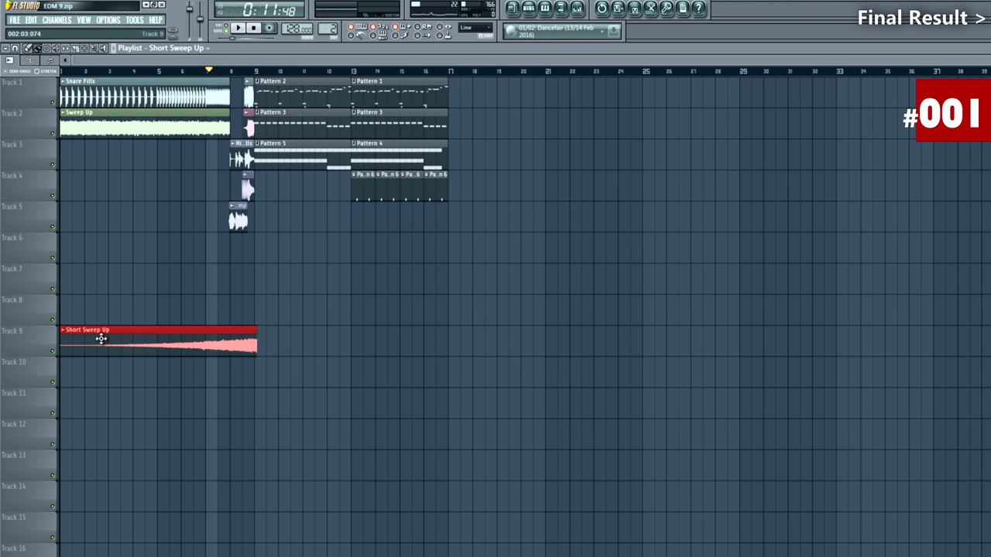
Trim both ends of the Short Sweep Up clip to about six bars and move it to Track 3, ending at bar 8
{"action": "scroll", "coordinate": [261, 392], "scroll_direction": "up", "scroll_amount": 8}
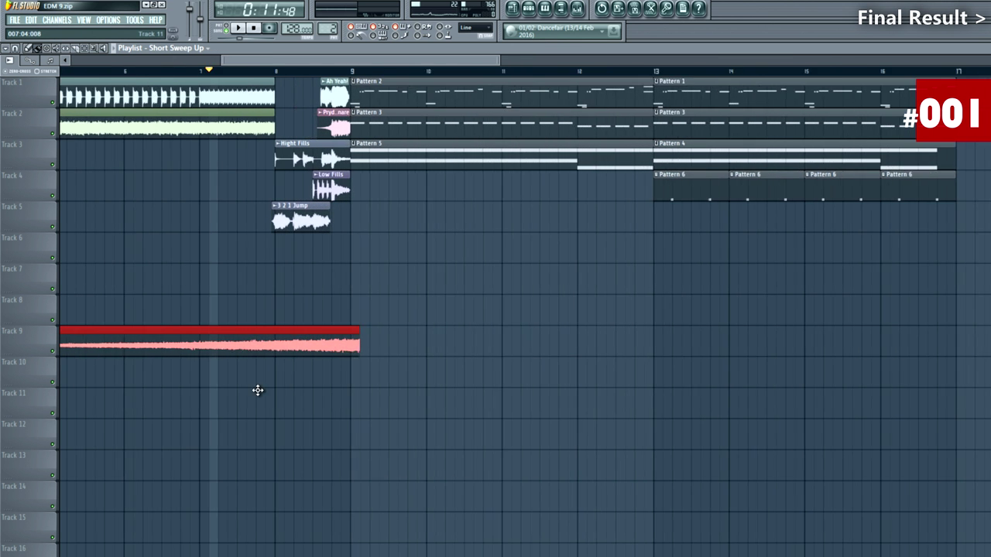
{"action": "left_click_drag", "start_coordinate": [461, 345], "coordinate": [371, 347]}
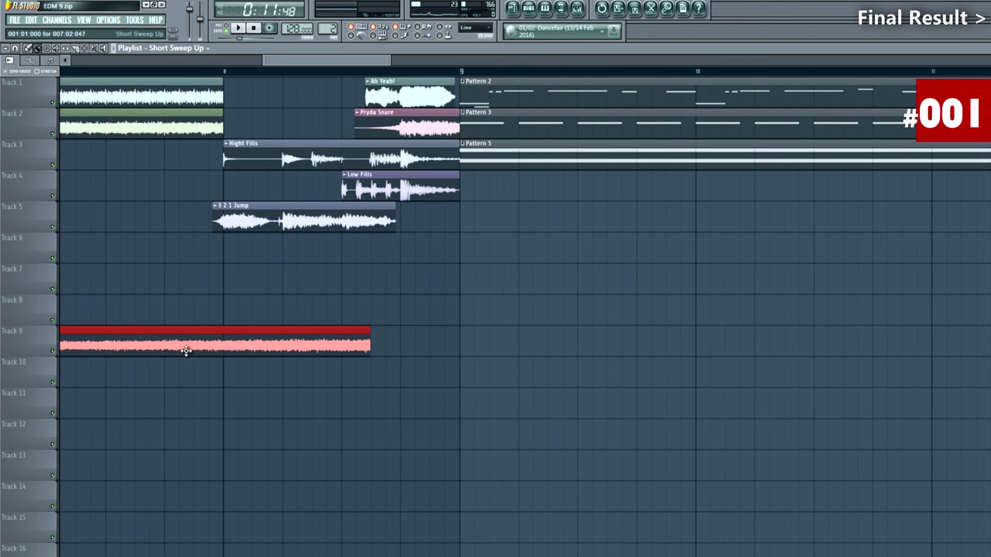
{"action": "scroll", "coordinate": [340, 398], "scroll_direction": "down", "scroll_amount": 8}
{"action": "left_click_drag", "start_coordinate": [61, 347], "coordinate": [104, 348]}
{"action": "left_click_drag", "start_coordinate": [173, 349], "coordinate": [207, 156]}
{"action": "scroll", "coordinate": [250, 193], "scroll_direction": "up", "scroll_amount": 8}
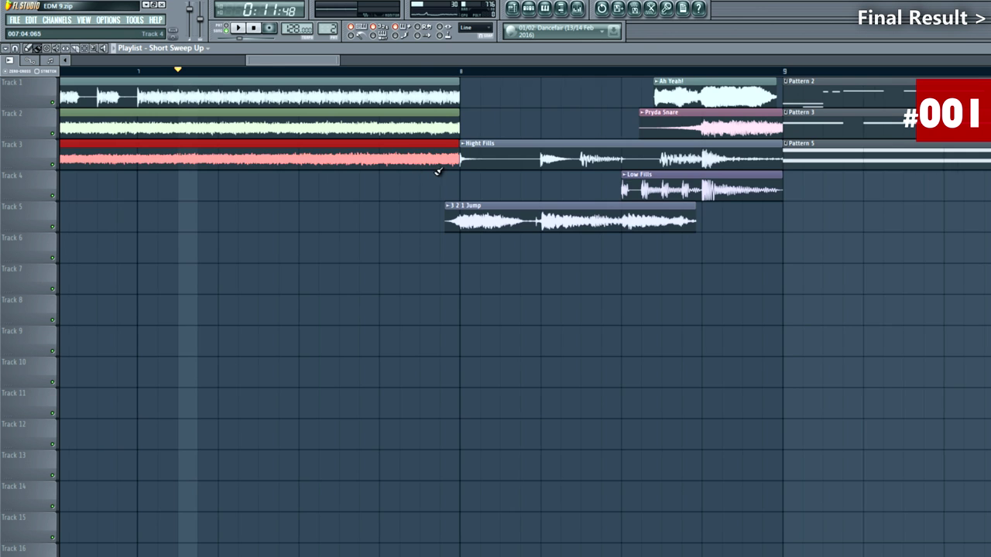
{"action": "scroll", "coordinate": [438, 171], "scroll_direction": "up", "scroll_amount": 4}
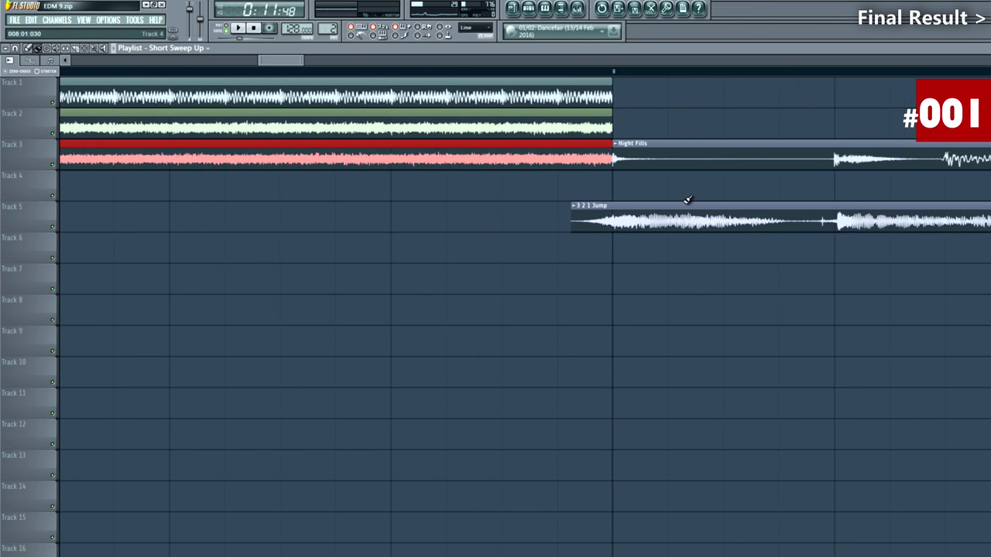
{"action": "scroll", "coordinate": [687, 199], "scroll_direction": "down", "scroll_amount": 7}
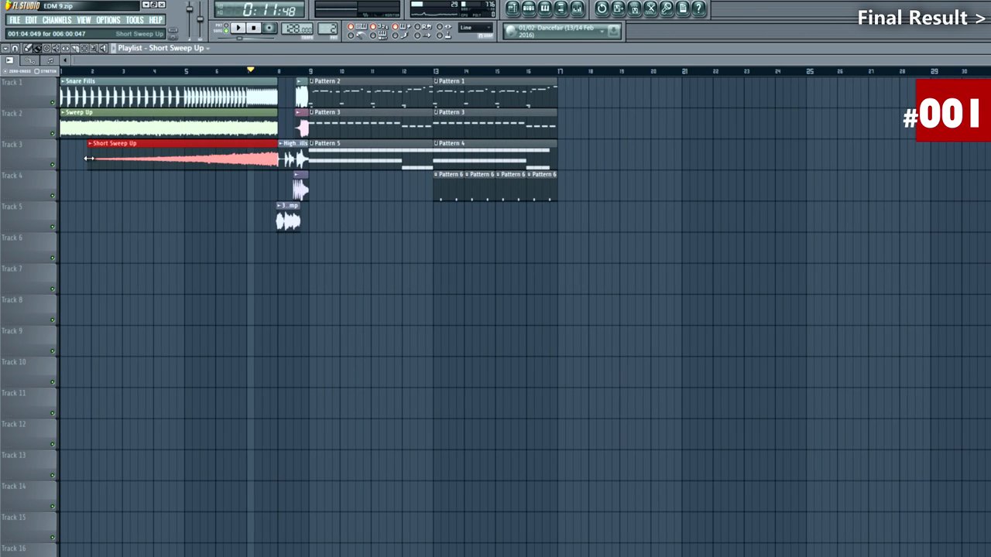
Place the Sweep sample on Track 4 from about bar 5.5, ending at bar 8
{"action": "left_click", "coordinate": [528, 9]}
{"action": "left_click", "coordinate": [380, 288]}
{"action": "left_click_drag", "start_coordinate": [380, 289], "coordinate": [261, 176]}
{"action": "scroll", "coordinate": [276, 188], "scroll_direction": "up", "scroll_amount": 7}
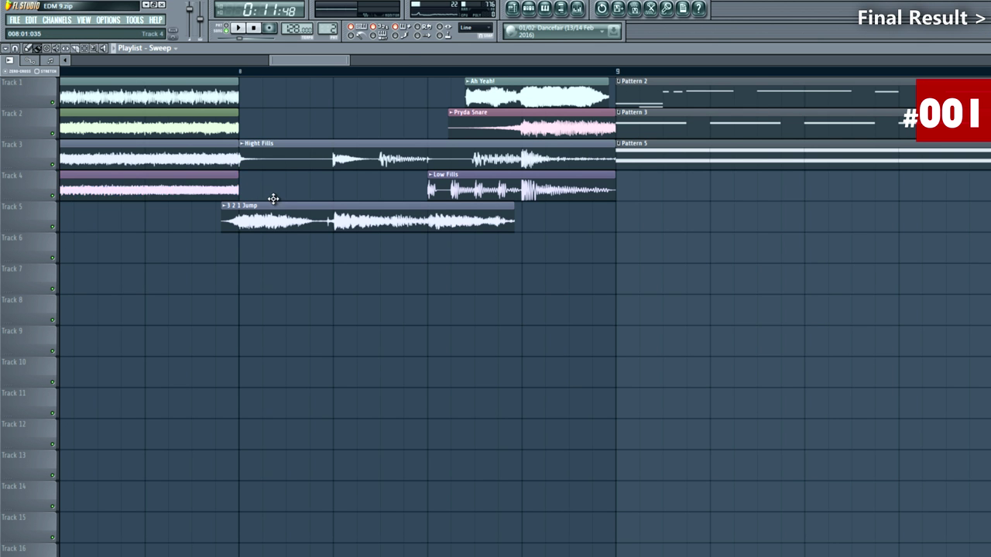
{"action": "scroll", "coordinate": [571, 305], "scroll_direction": "down", "scroll_amount": 5}
{"action": "key", "text": "space"}
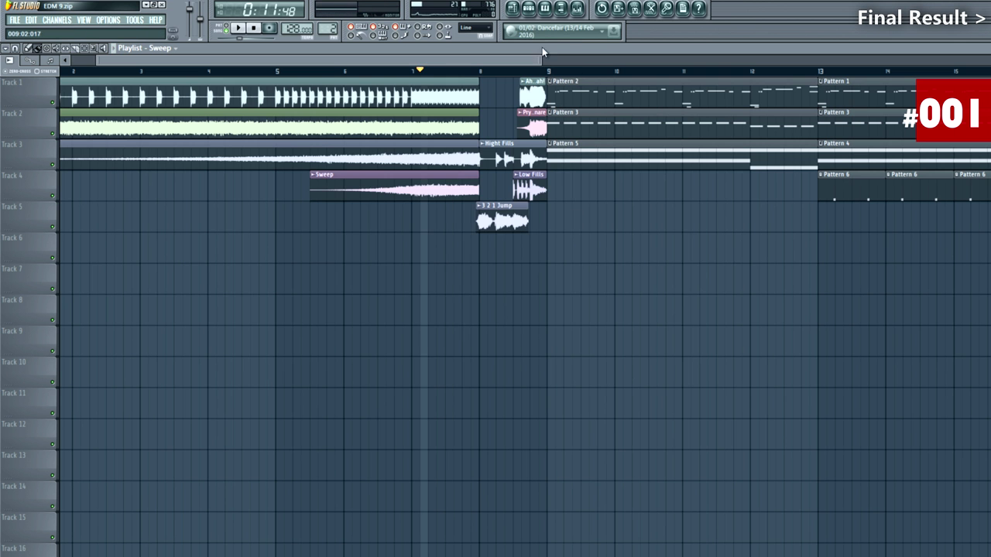
Place the Razer sample on Track 7 starting at bar 1 and play the song from the beginning
{"action": "left_click", "coordinate": [530, 13]}
{"action": "left_click", "coordinate": [392, 307]}
{"action": "left_click_drag", "start_coordinate": [650, 391], "coordinate": [81, 262]}
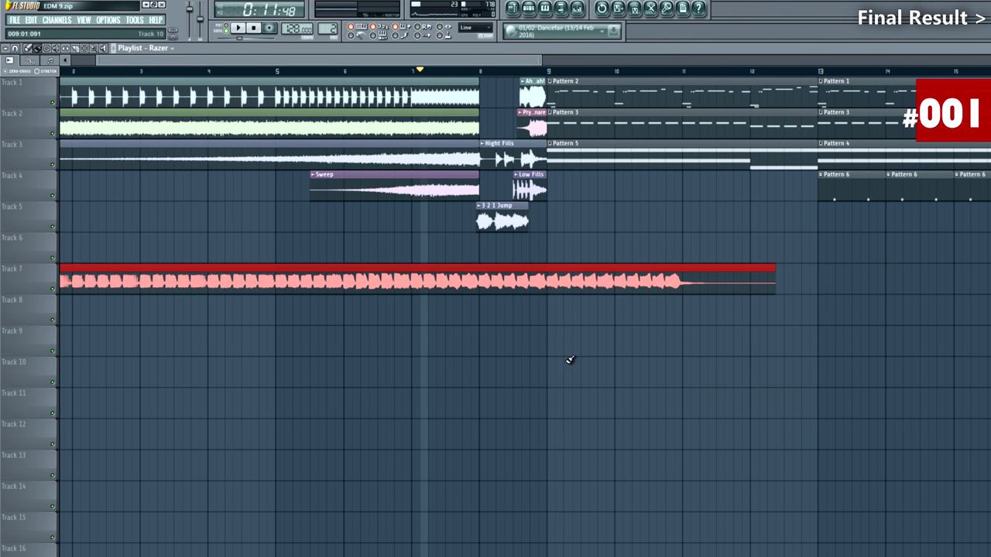
{"action": "scroll", "coordinate": [559, 355], "scroll_direction": "down", "scroll_amount": 3}
{"action": "left_click", "coordinate": [67, 72]}
{"action": "key", "text": "space"}
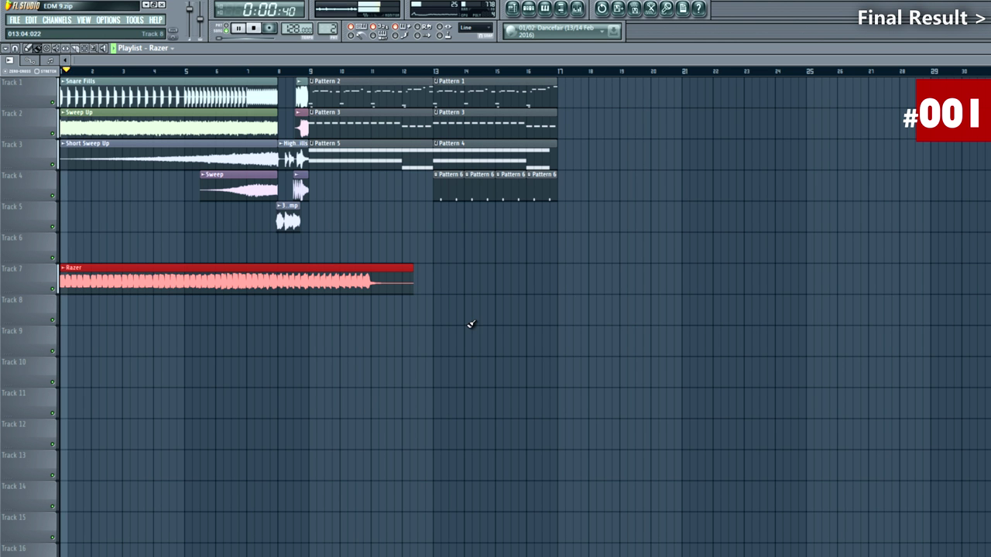
Trim the end of the Razer clip so that it stops exactly at bar 8
{"action": "left_click_drag", "start_coordinate": [410, 286], "coordinate": [337, 286]}
{"action": "scroll", "coordinate": [275, 292], "scroll_direction": "up", "scroll_amount": 3}
{"action": "scroll", "coordinate": [290, 292], "scroll_direction": "up", "scroll_amount": 2}
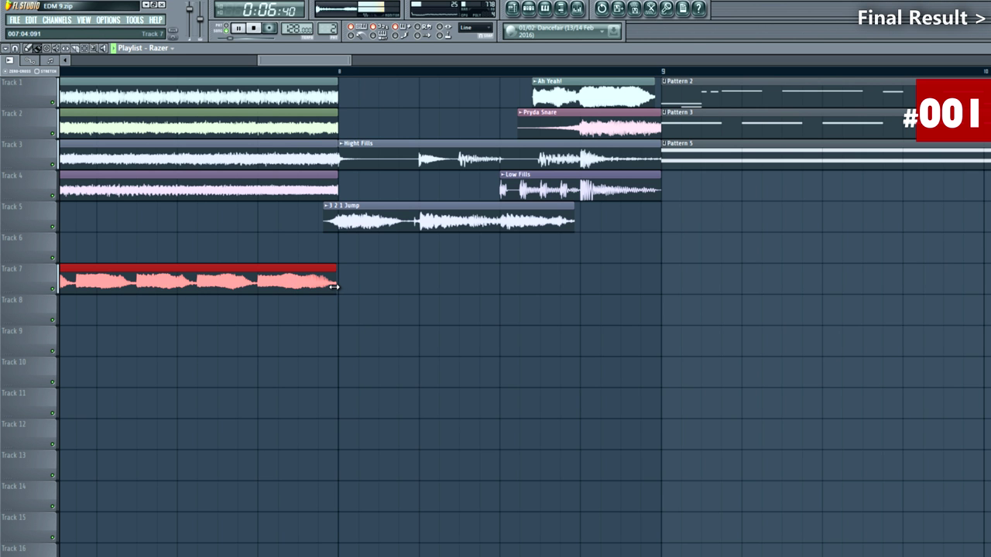
{"action": "scroll", "coordinate": [354, 308], "scroll_direction": "up", "scroll_amount": 4}
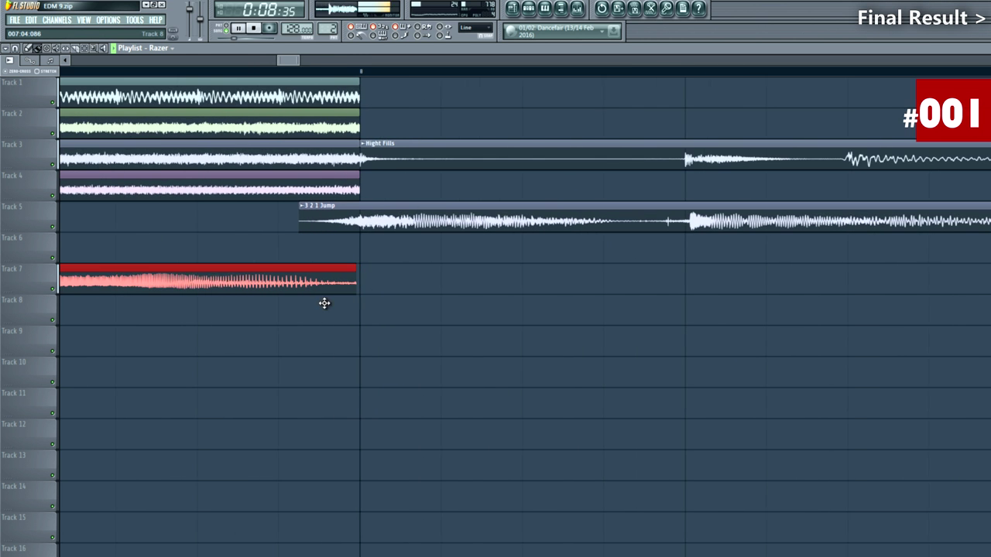
{"action": "scroll", "coordinate": [696, 380], "scroll_direction": "down", "scroll_amount": 5}
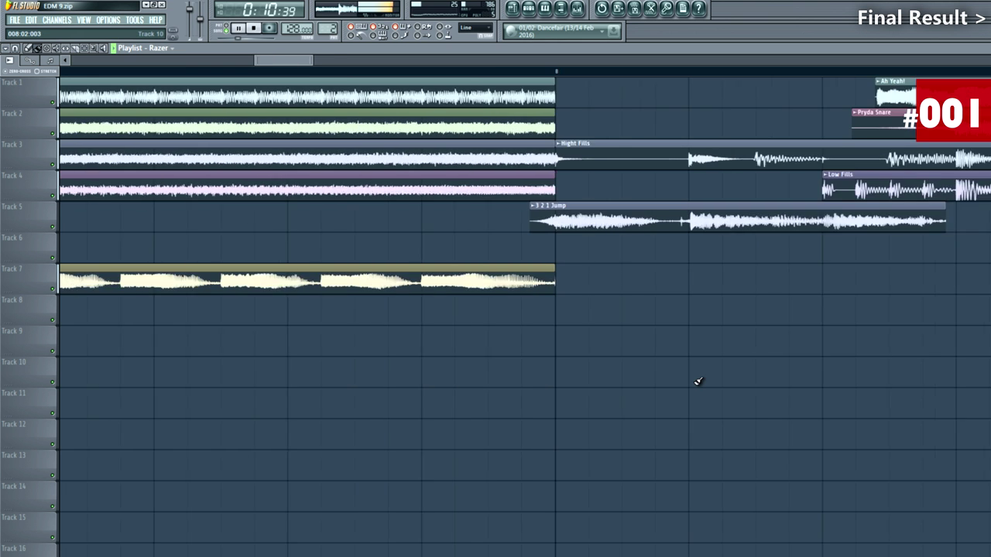
{"action": "scroll", "coordinate": [617, 393], "scroll_direction": "down", "scroll_amount": 3}
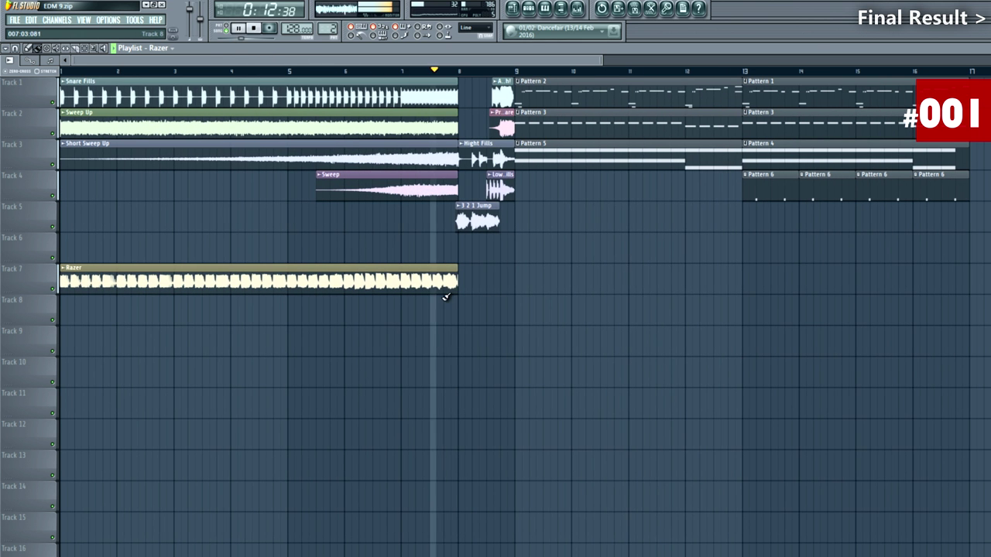
Stop playback and move the Razer clip up to Track 5, directly before the 3 2 1 Jump clip
{"action": "left_click_drag", "start_coordinate": [425, 280], "coordinate": [447, 254]}
{"action": "scroll", "coordinate": [261, 305], "scroll_direction": "down", "scroll_amount": 4}
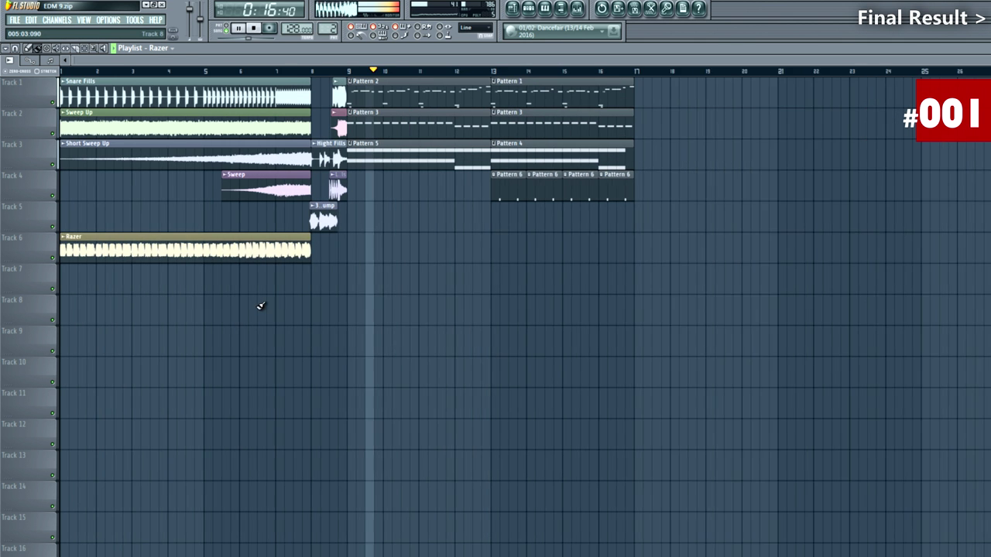
{"action": "key", "text": "space"}
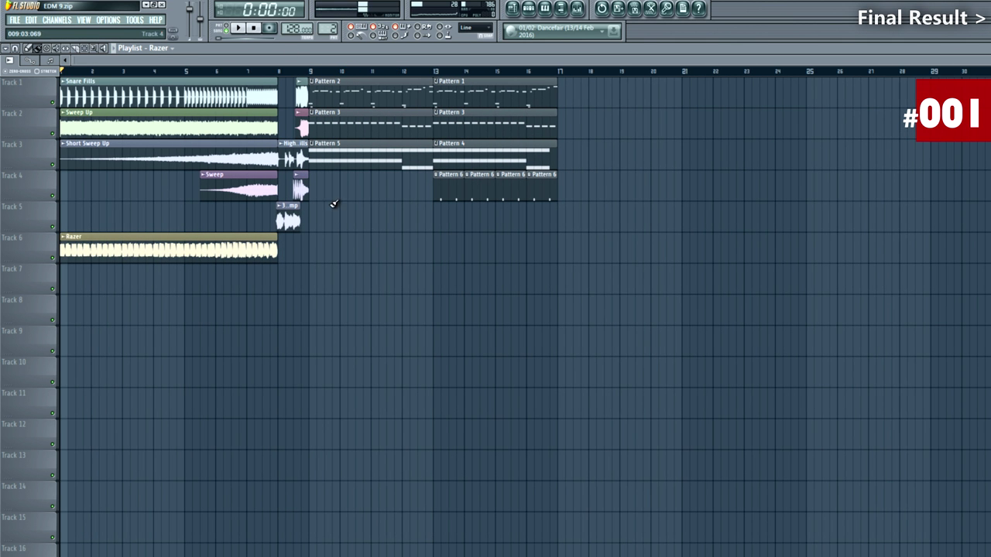
{"action": "scroll", "coordinate": [199, 195], "scroll_direction": "up", "scroll_amount": 4}
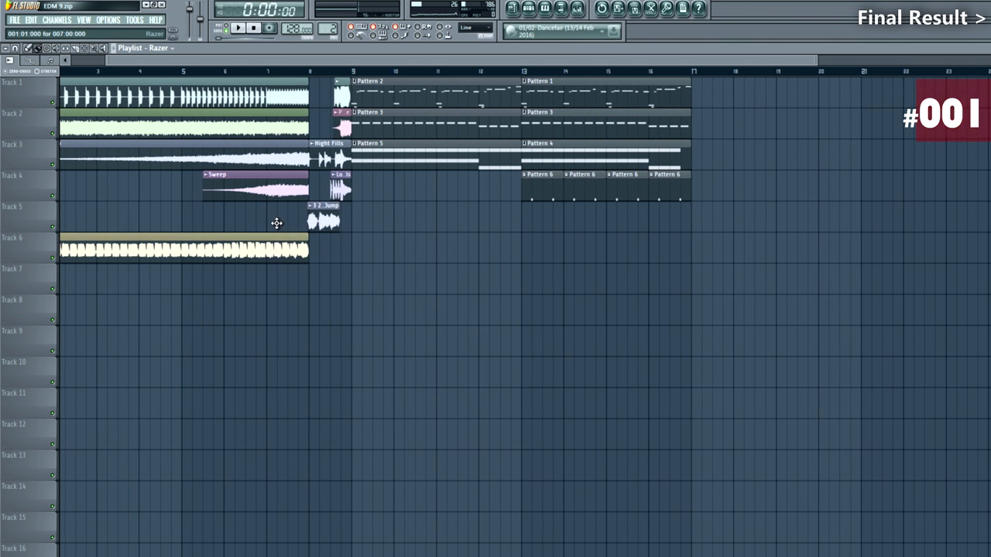
{"action": "left_click_drag", "start_coordinate": [287, 246], "coordinate": [291, 217]}
{"action": "left_click", "coordinate": [324, 232]}
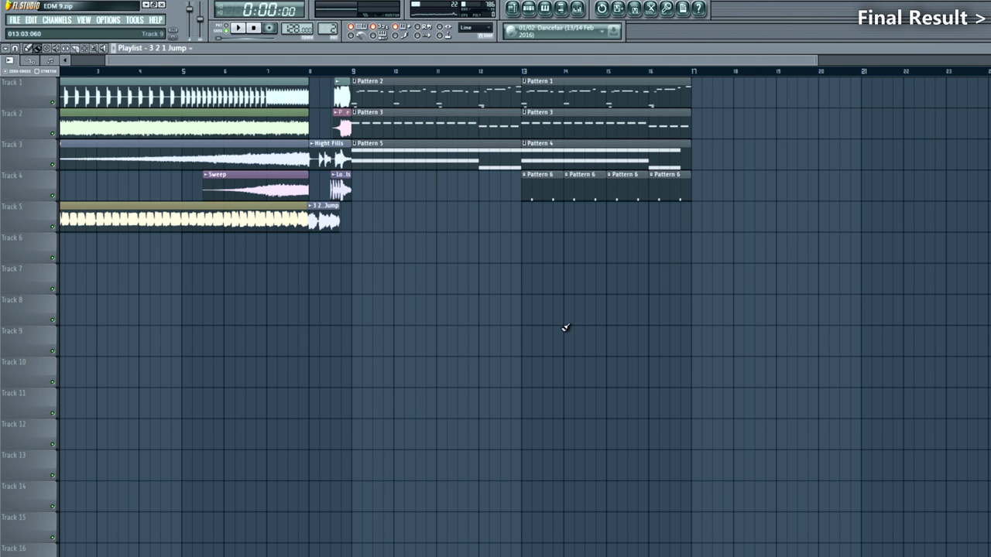
Play back the drop from just before bar 13, then the whole arrangement from bar 1
{"action": "scroll", "coordinate": [450, 308], "scroll_direction": "down", "scroll_amount": 2}
{"action": "left_click", "coordinate": [431, 71]}
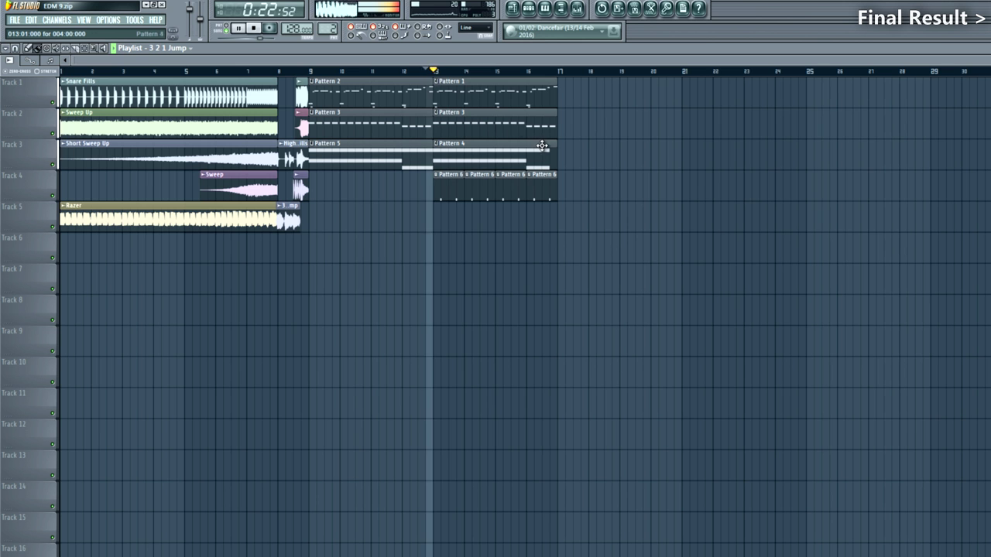
{"action": "key", "text": "space"}
{"action": "left_click", "coordinate": [257, 29]}
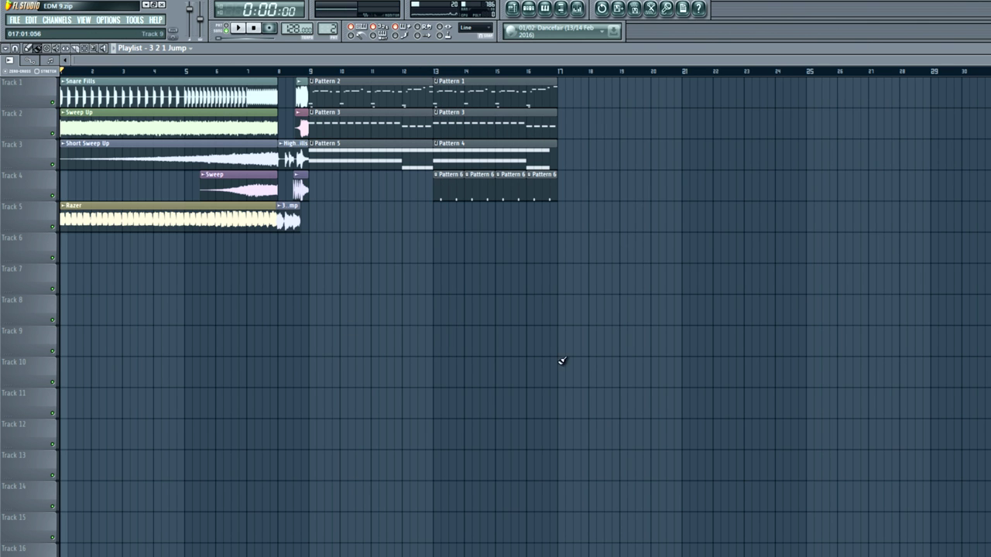
{"action": "key", "text": "space"}
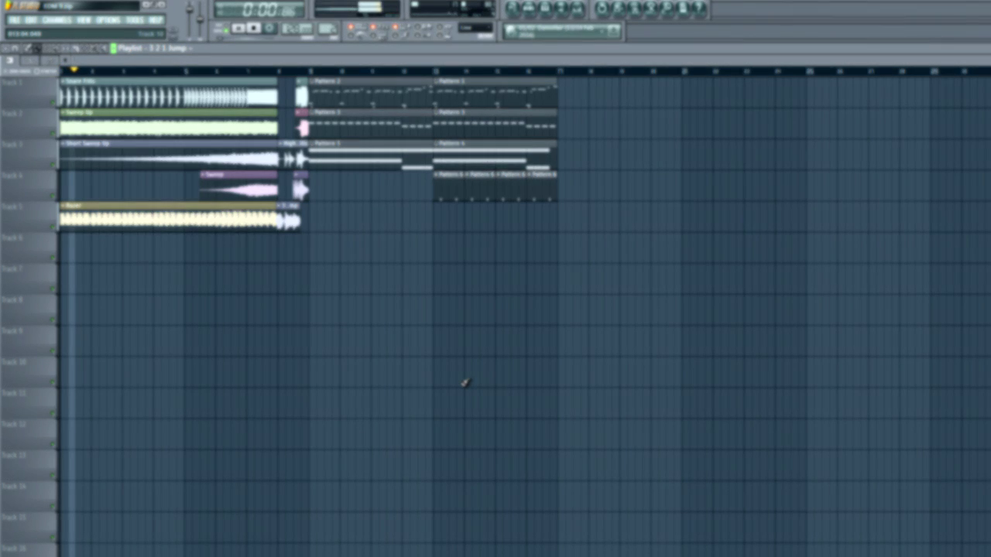